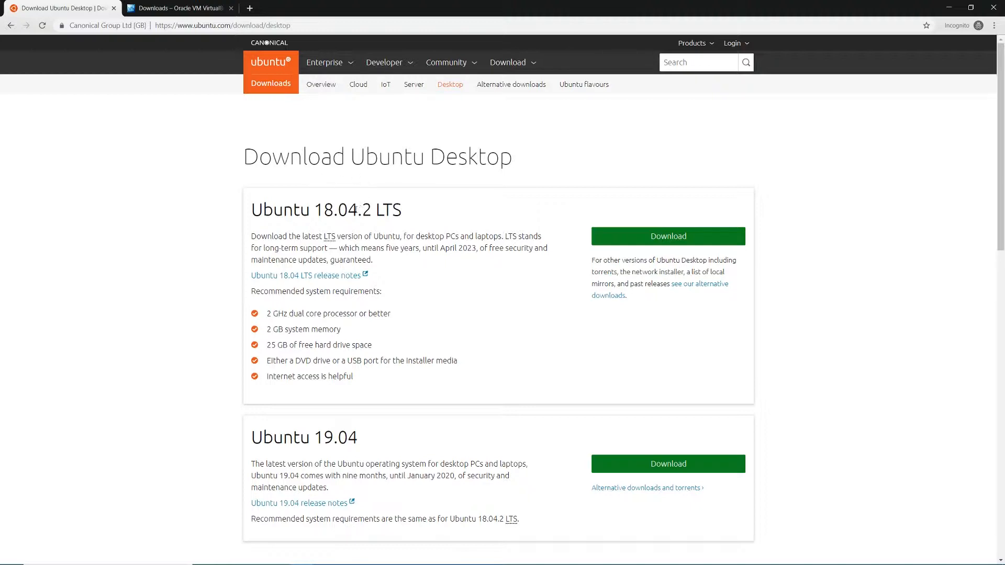
Step: Review the Ubuntu 18.04.2 LTS download and the VirtualBox 6.0.6 platform packages for Windows and OS X hosts
left_click_drag(314, 210, 371, 210)
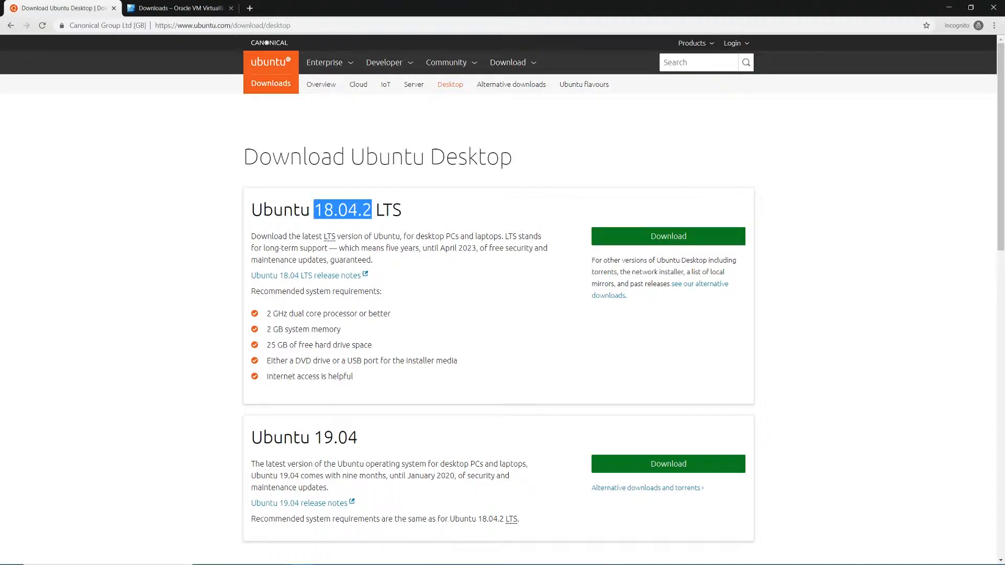
left_click(286, 209)
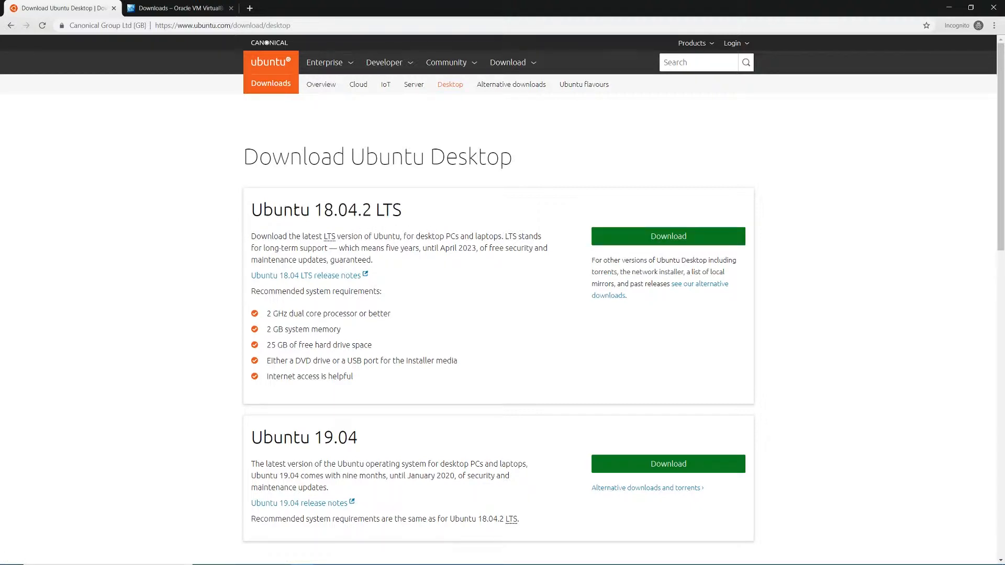
left_click(180, 9)
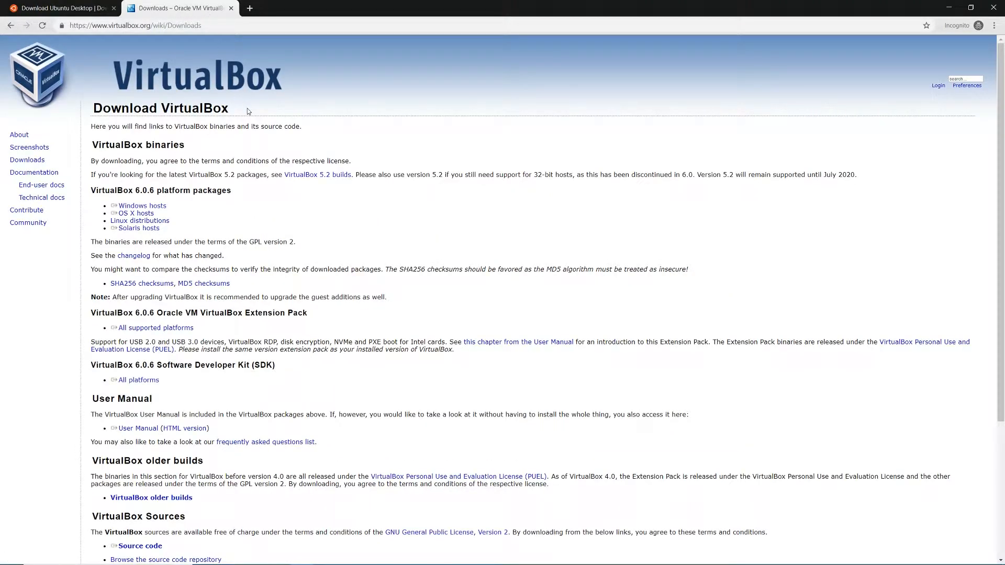
double_click(124, 191)
left_click(125, 192)
double_click(128, 192)
left_click(113, 193)
triple_click(168, 204)
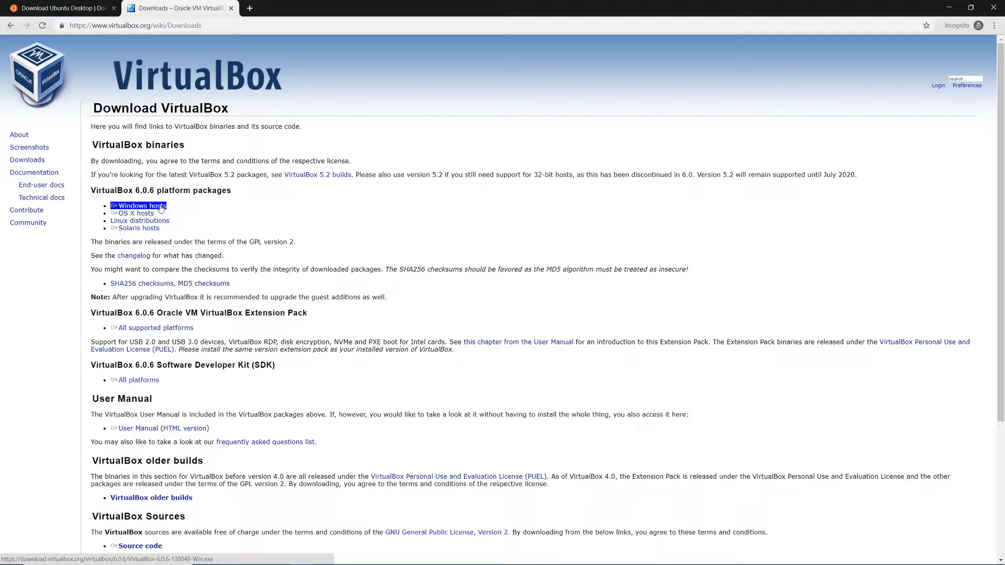
triple_click(148, 215)
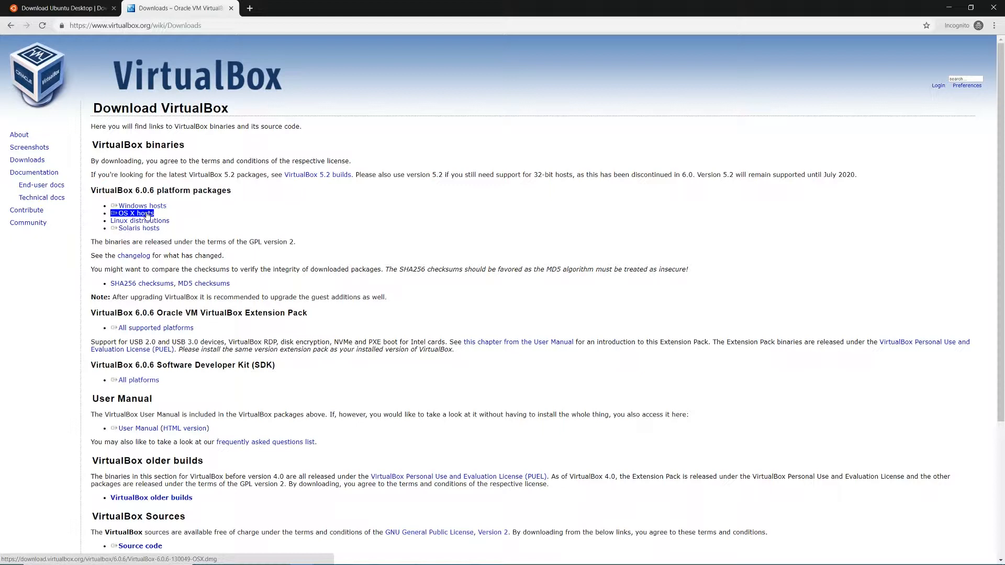
triple_click(160, 207)
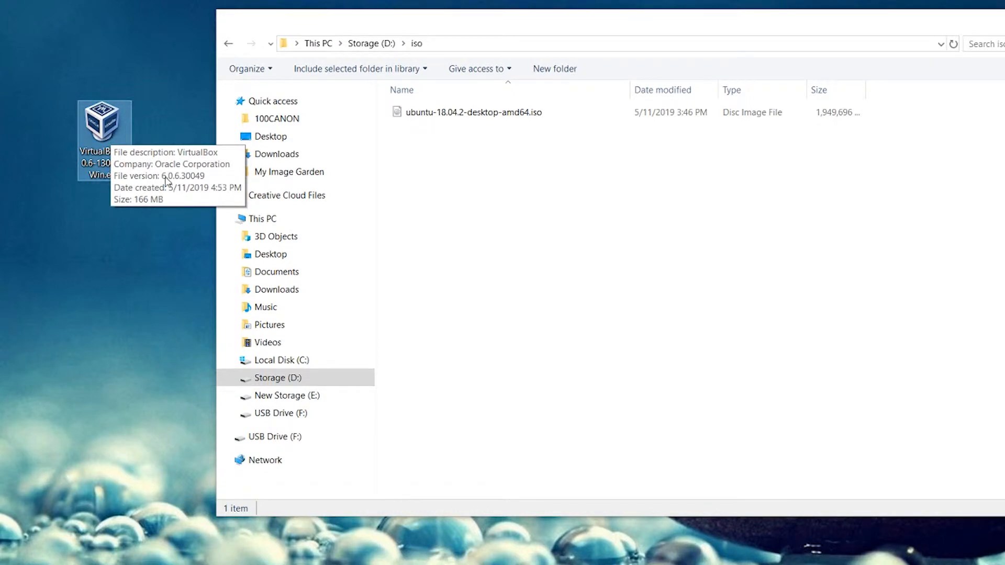
Step: Locate ubuntu-18.04.2-desktop-amd64.iso in the iso folder and launch Oracle VM VirtualBox from the desktop
left_click(458, 118)
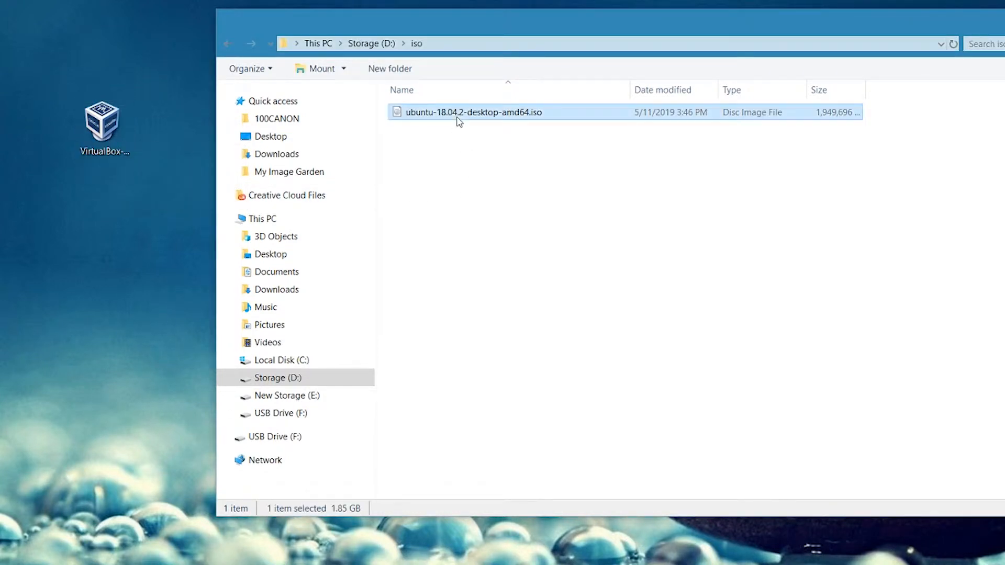
left_click(102, 135)
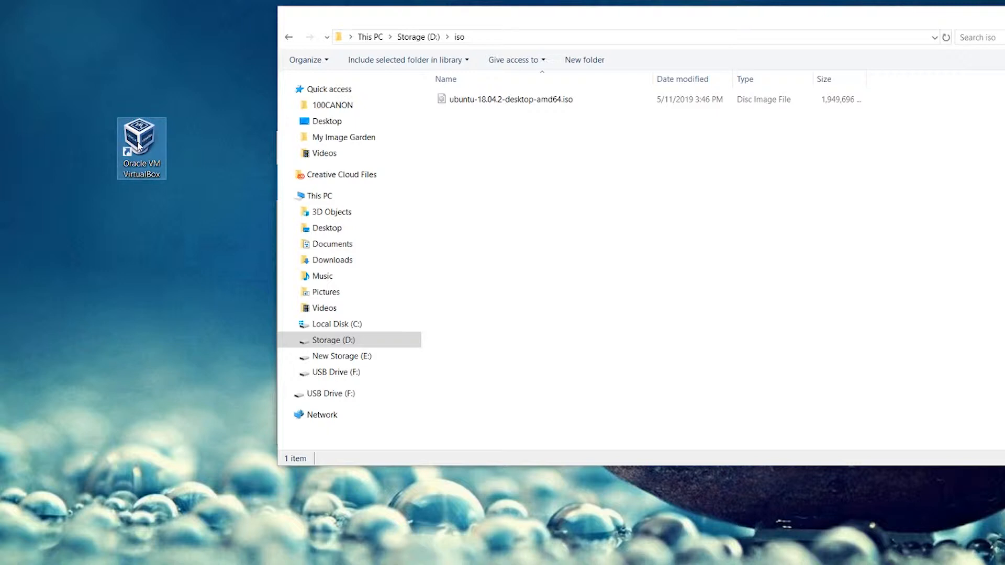
double_click(138, 146)
left_click_drag(255, 216, 606, 174)
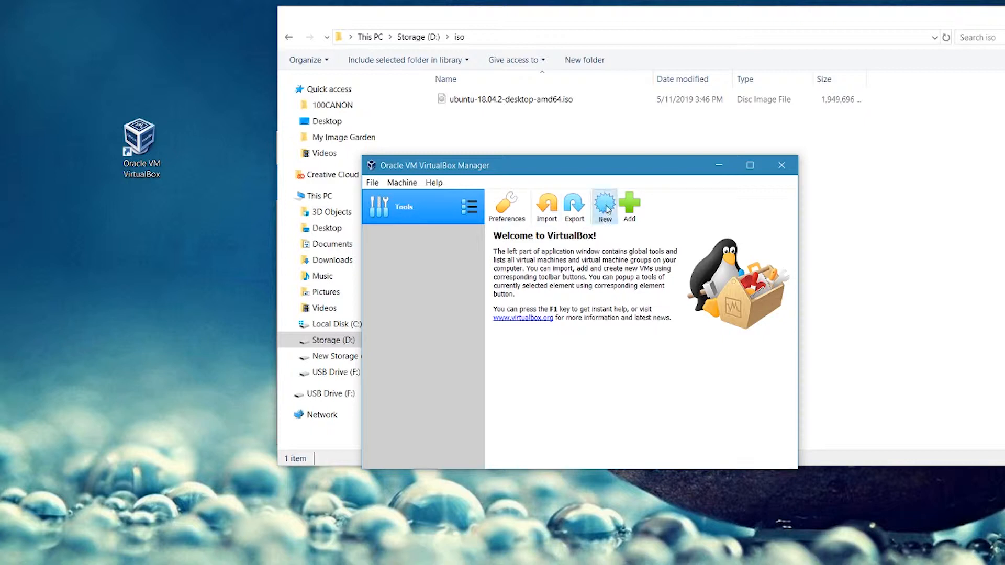
Step: Start a new Linux Ubuntu (64-bit) virtual machine named Ubuntu-18.04 and allocate 8192 MB of memory to it
left_click(606, 208)
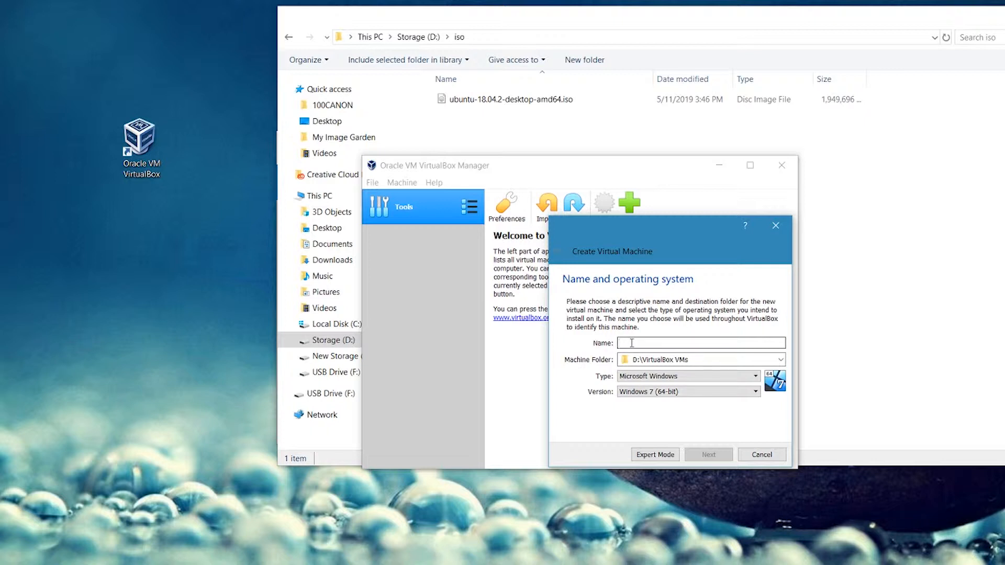
type("Ubuntu-")
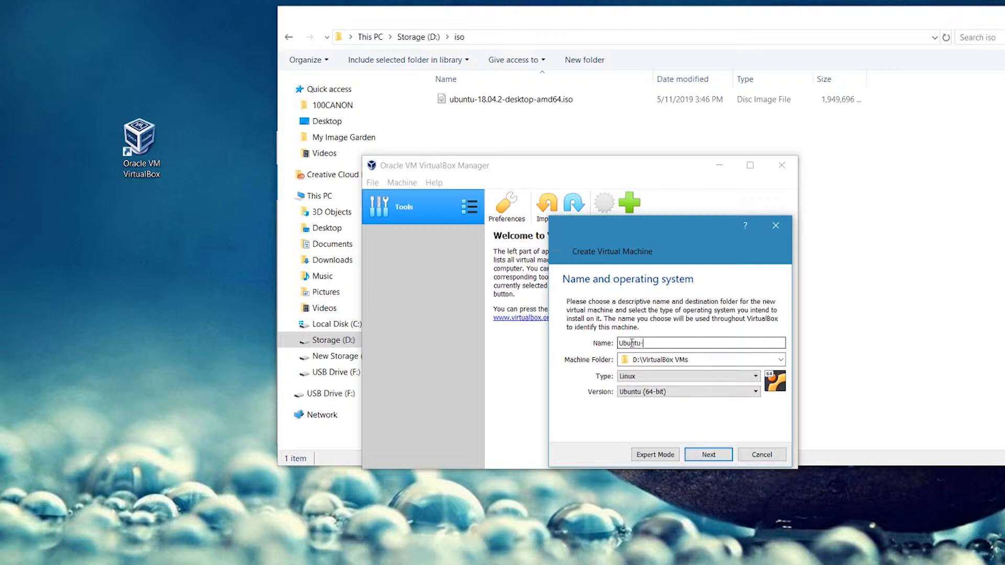
type("18.04")
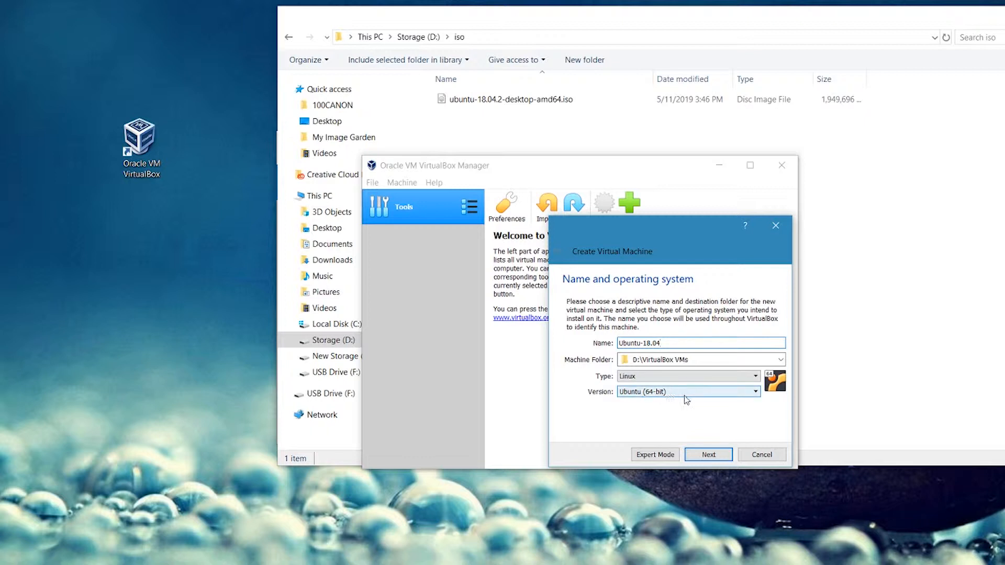
left_click(707, 456)
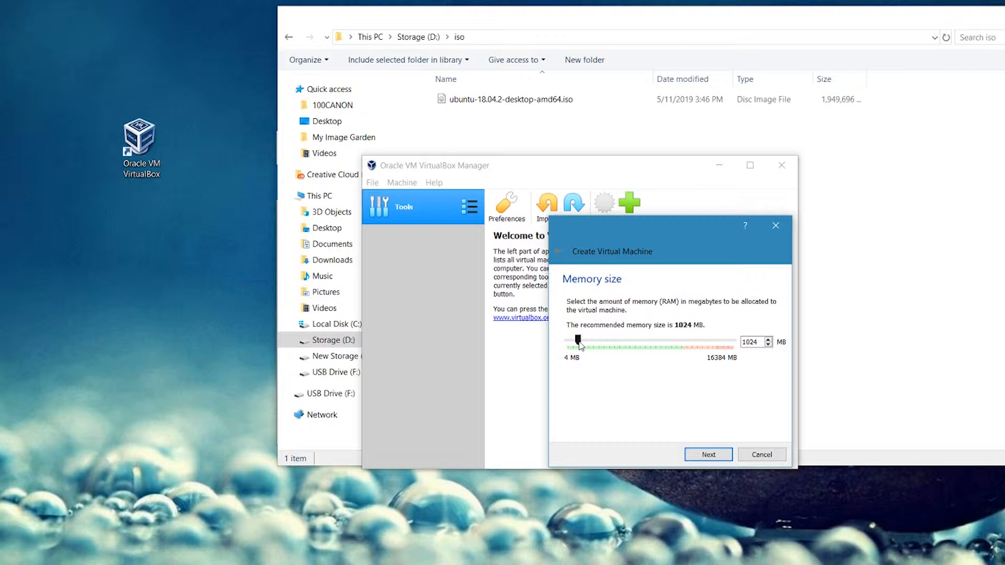
left_click_drag(580, 346, 653, 346)
left_click(711, 457)
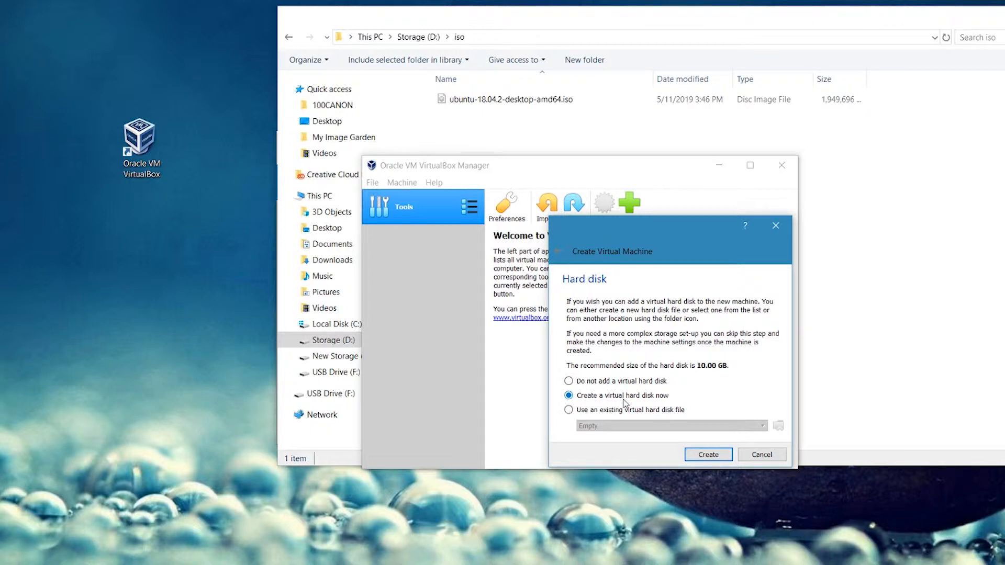
Step: Create a dynamically allocated VDI virtual hard disk of 200 GB for the new machine
left_click(696, 455)
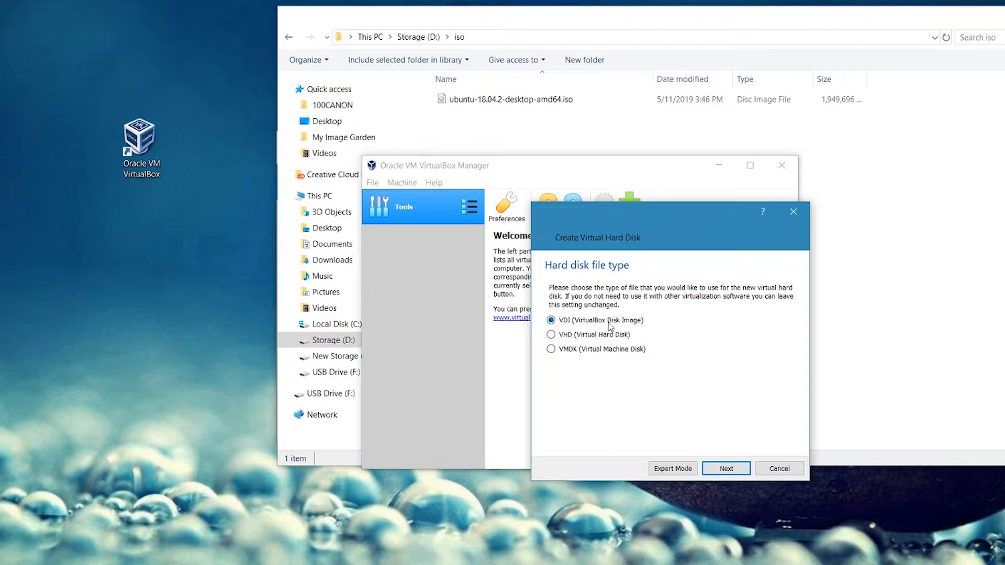
left_click(729, 469)
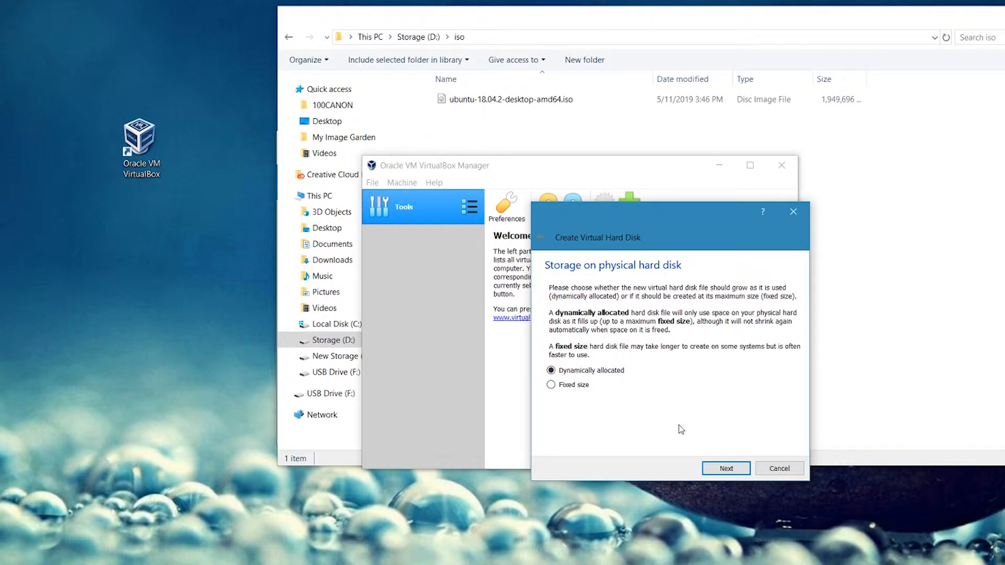
left_click(725, 468)
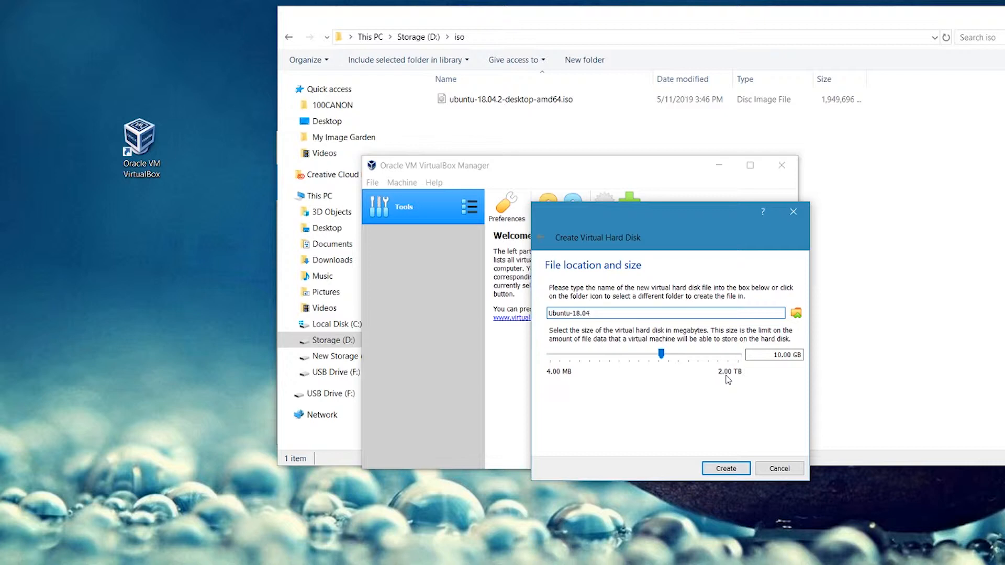
left_click_drag(771, 355, 791, 355)
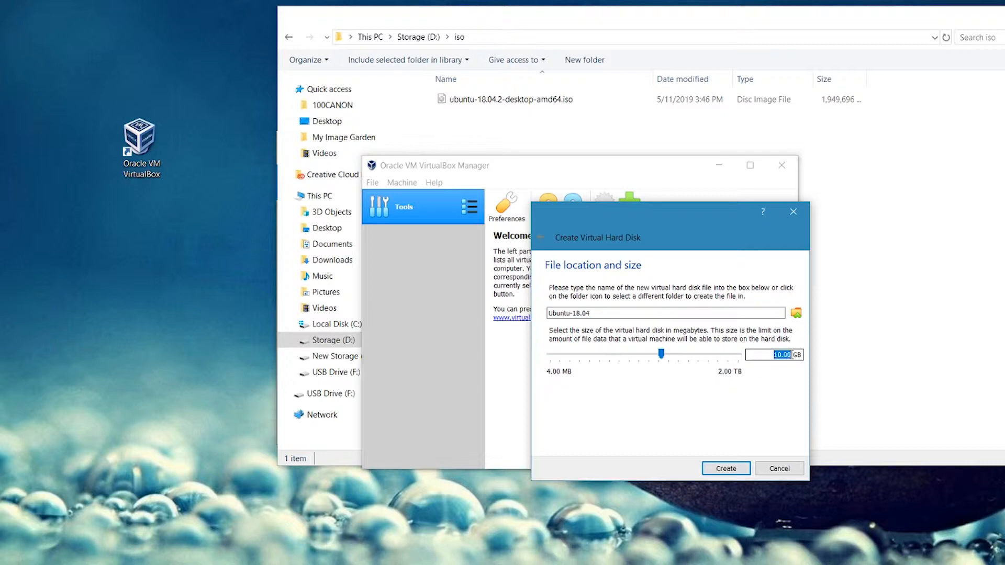
type("200")
left_click(726, 468)
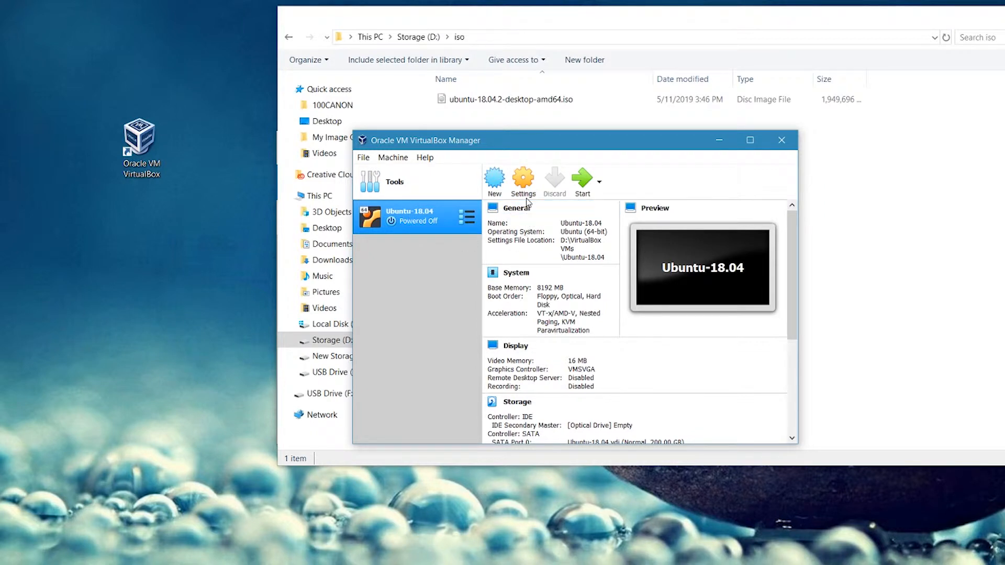
Step: Set both the shared clipboard and drag'n'drop to Bidirectional in the Ubuntu-18.04 machine's advanced general settings
left_click(523, 181)
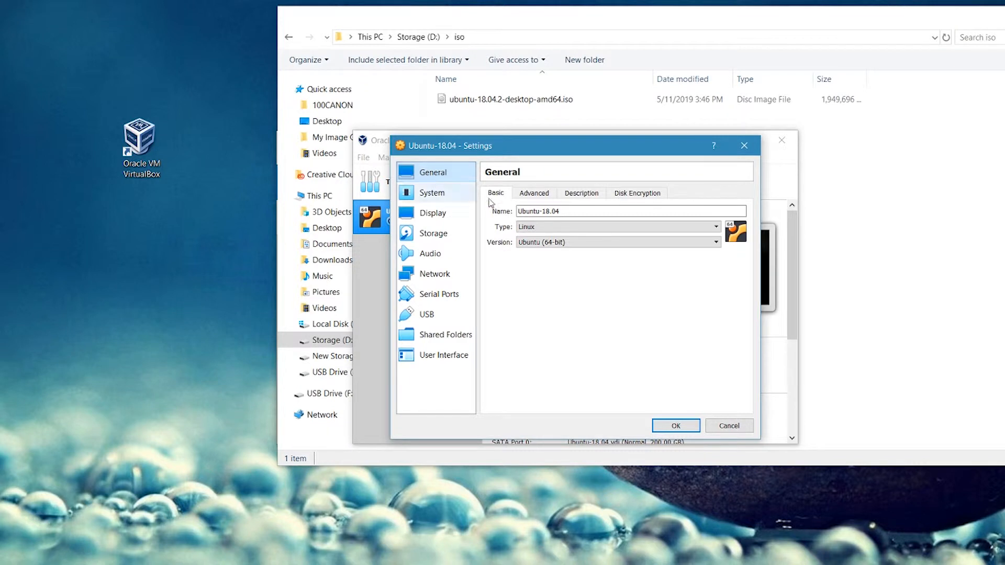
left_click(534, 194)
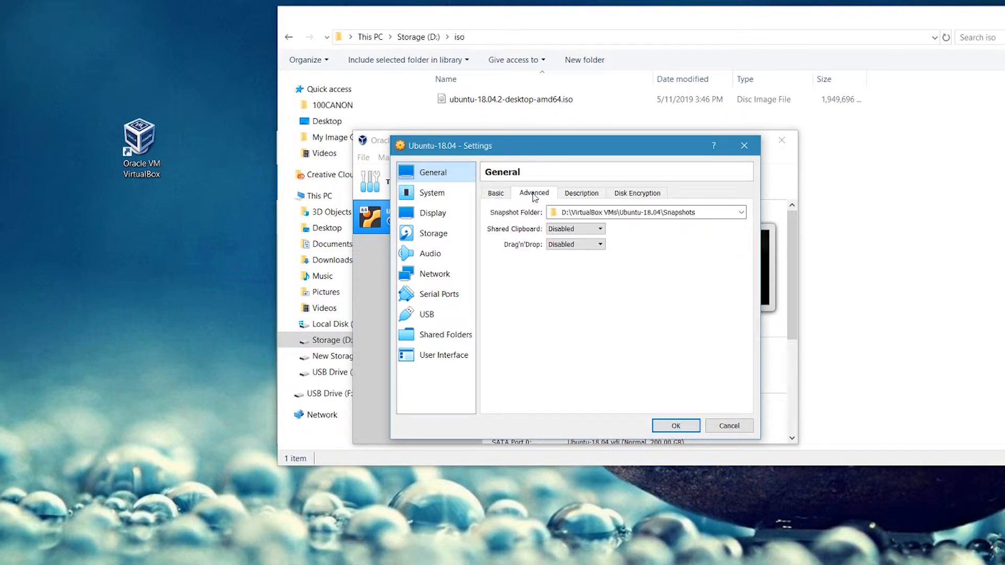
left_click(584, 231)
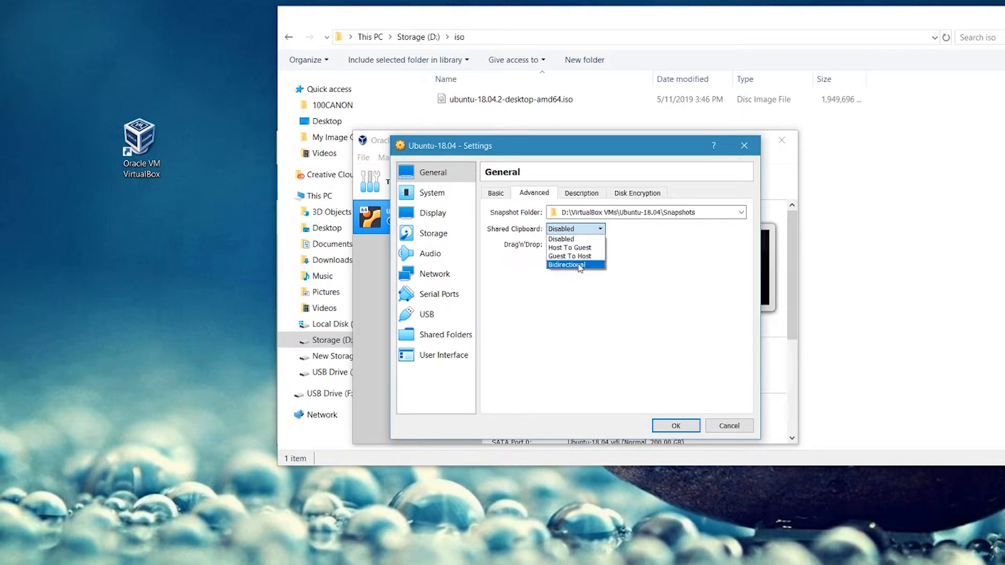
left_click(566, 265)
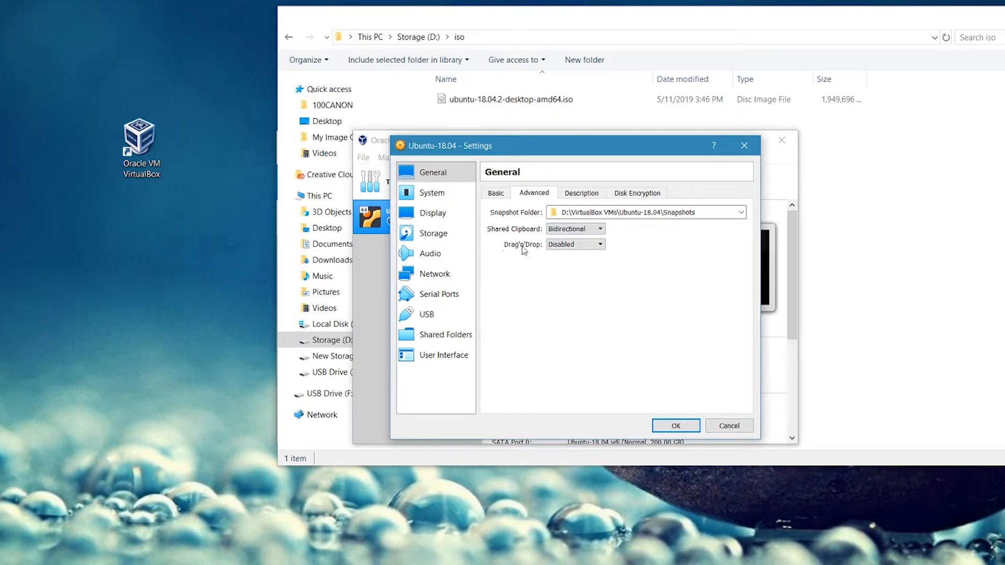
left_click(584, 246)
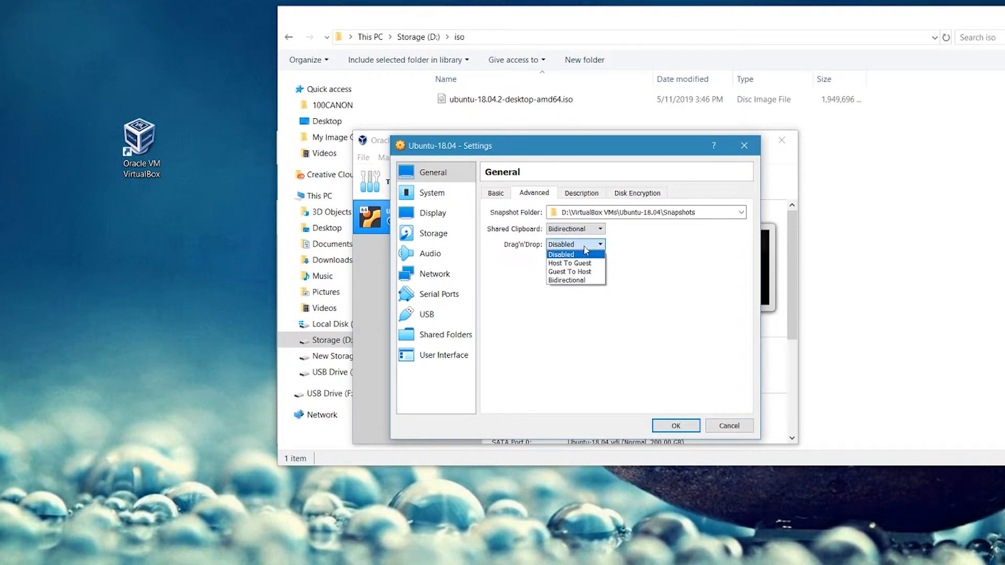
left_click(570, 281)
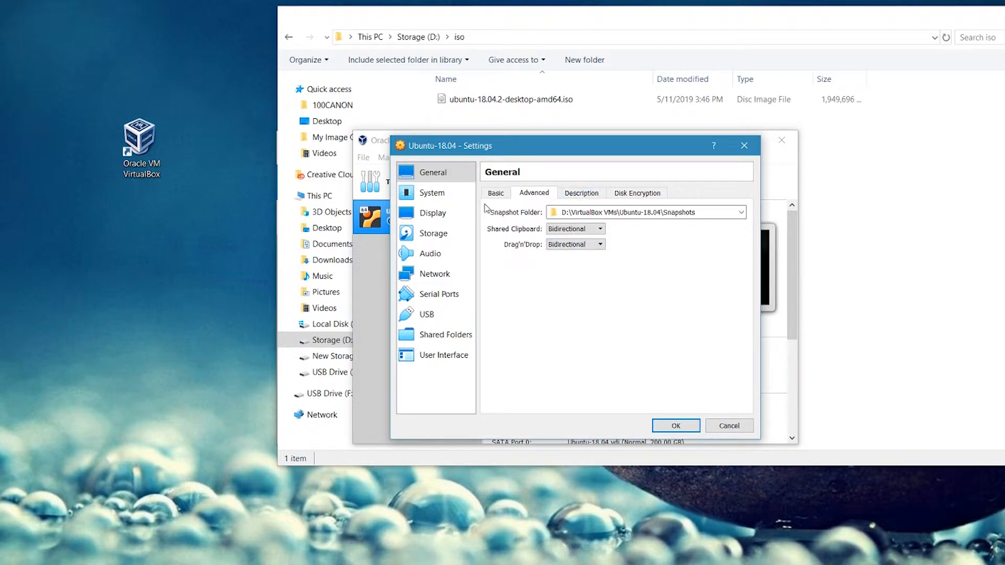
Step: Assign 4 processors to the virtual machine in its system settings
left_click(414, 194)
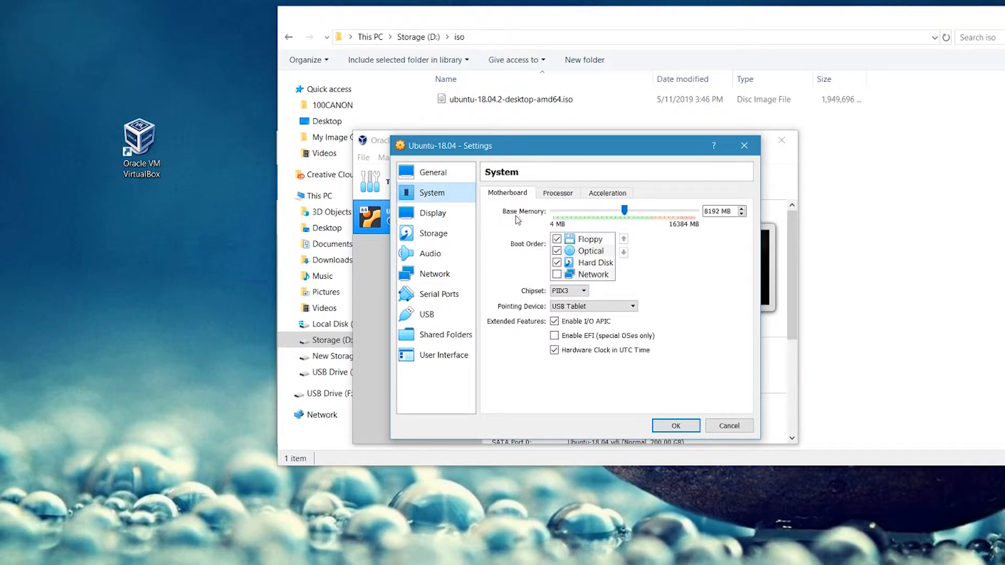
left_click(563, 195)
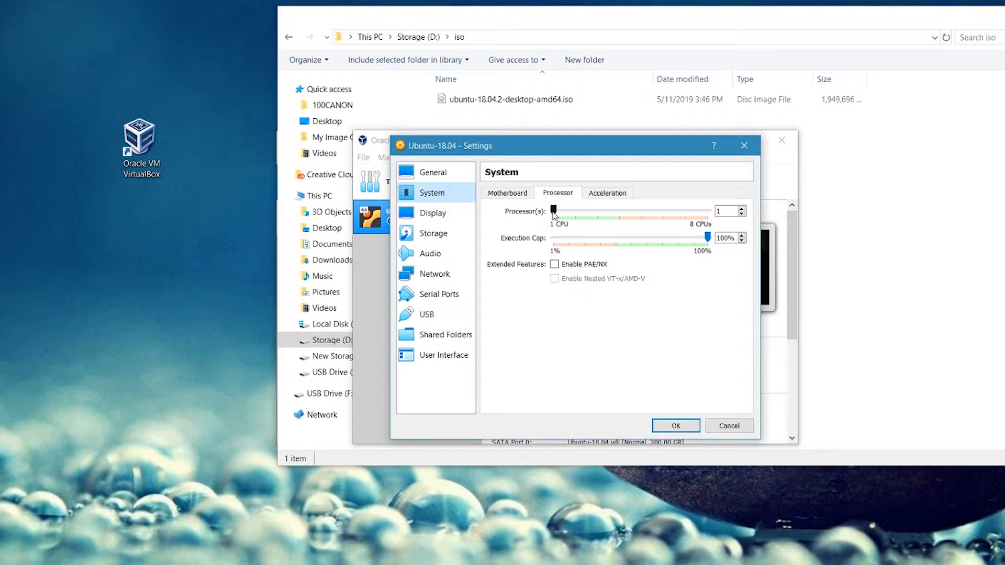
left_click_drag(558, 213, 619, 213)
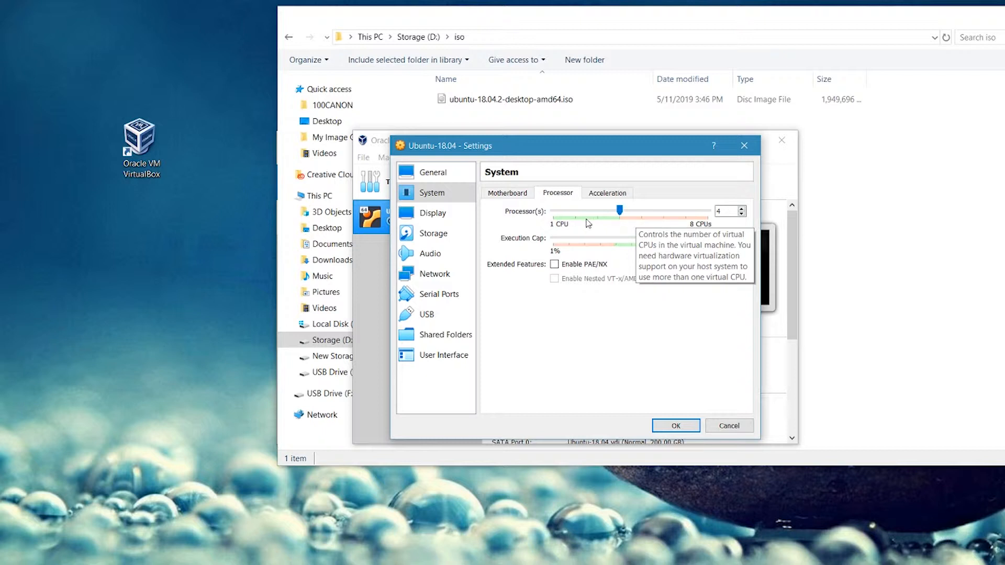
Step: Change the machine's graphics controller to VBoxSVGA and check the remote display options
left_click(430, 217)
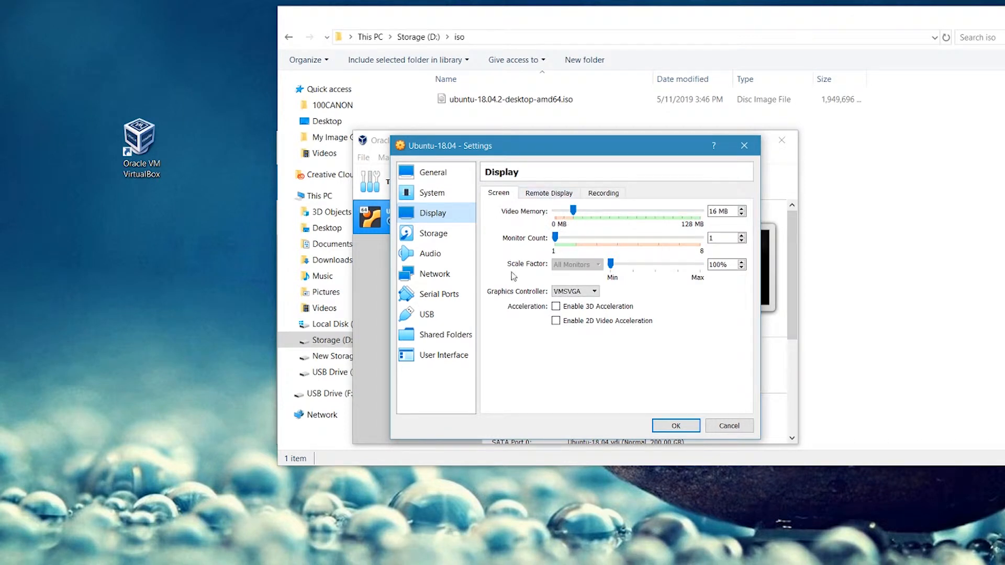
left_click(592, 292)
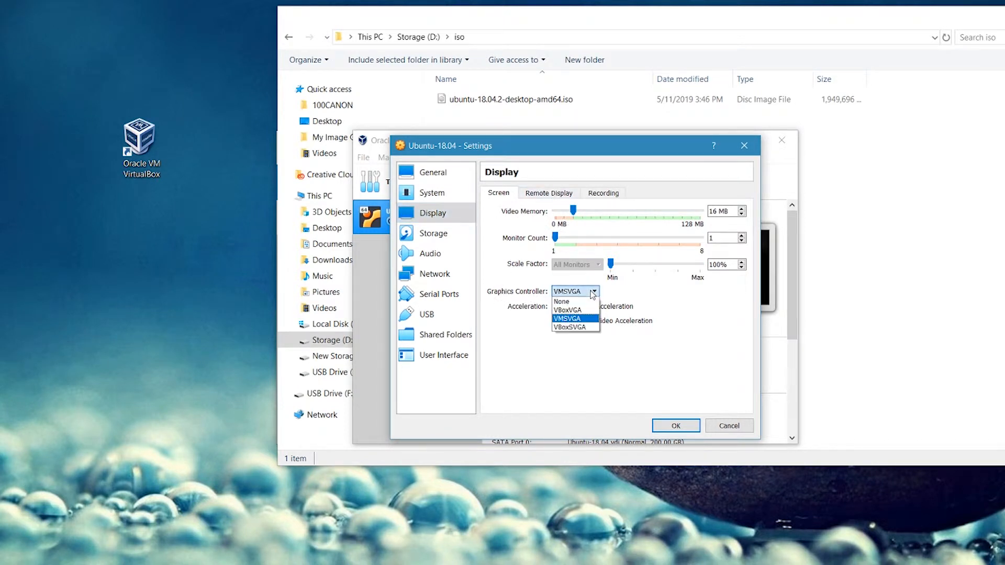
left_click(590, 327)
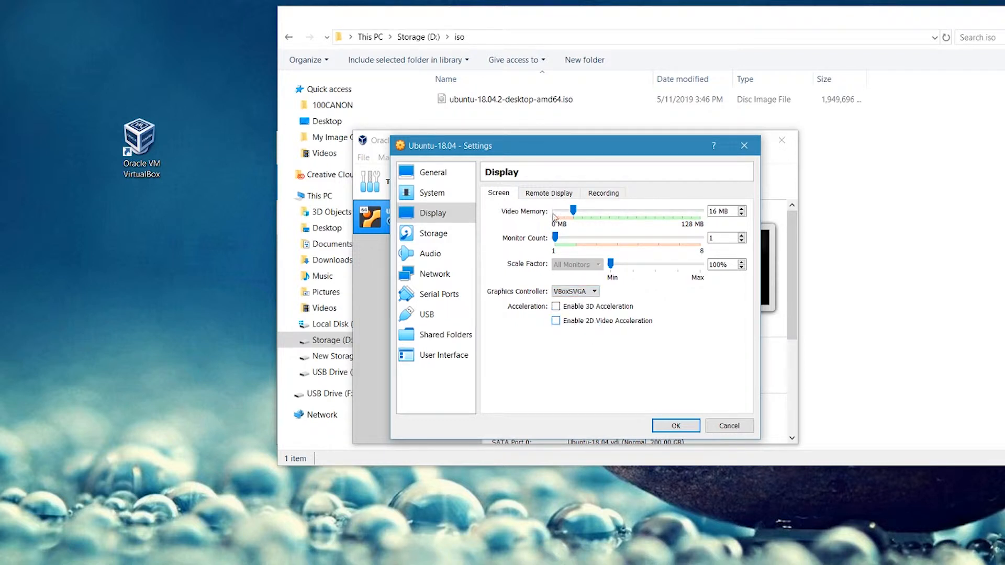
left_click(545, 193)
left_click(499, 193)
left_click(547, 193)
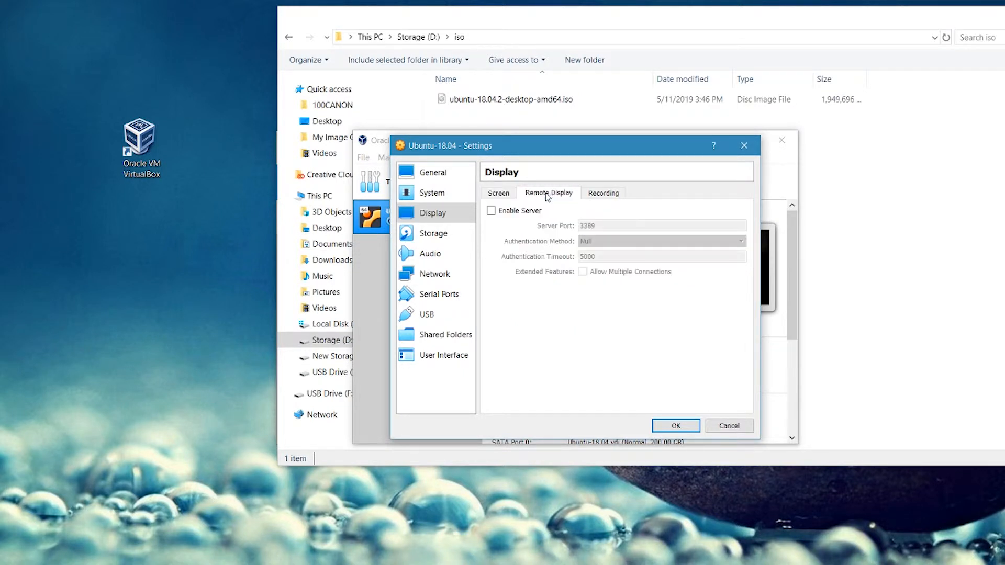
Step: Attach ubuntu-18.04.2-desktop-amd64.iso to the empty optical drive on the IDE controller and save the machine's settings
left_click(445, 238)
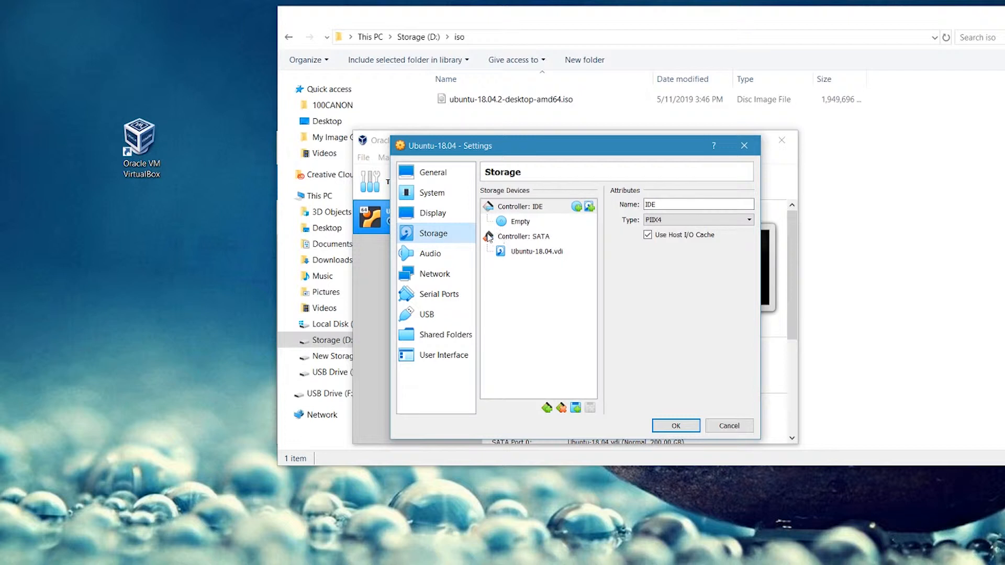
left_click(520, 209)
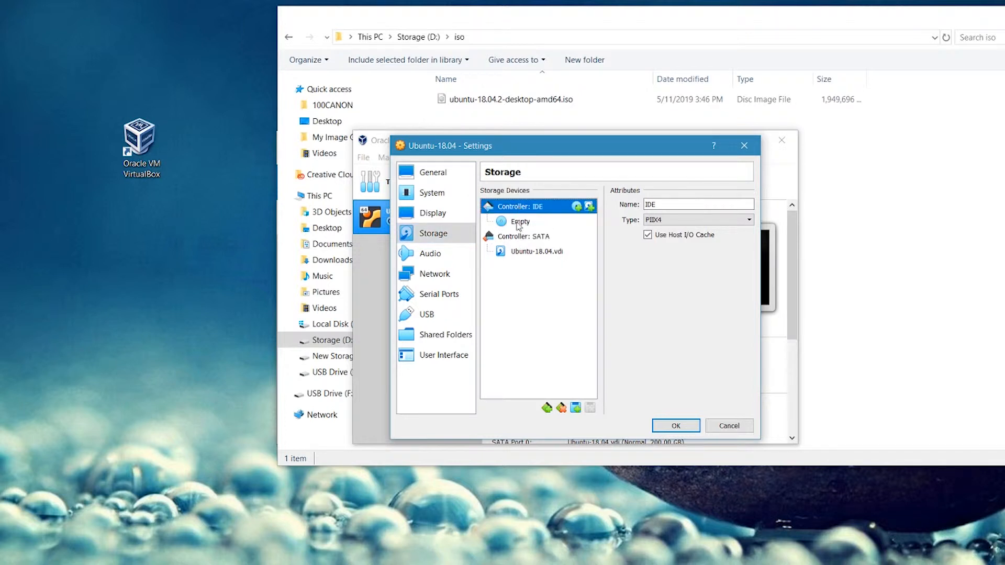
left_click(526, 227)
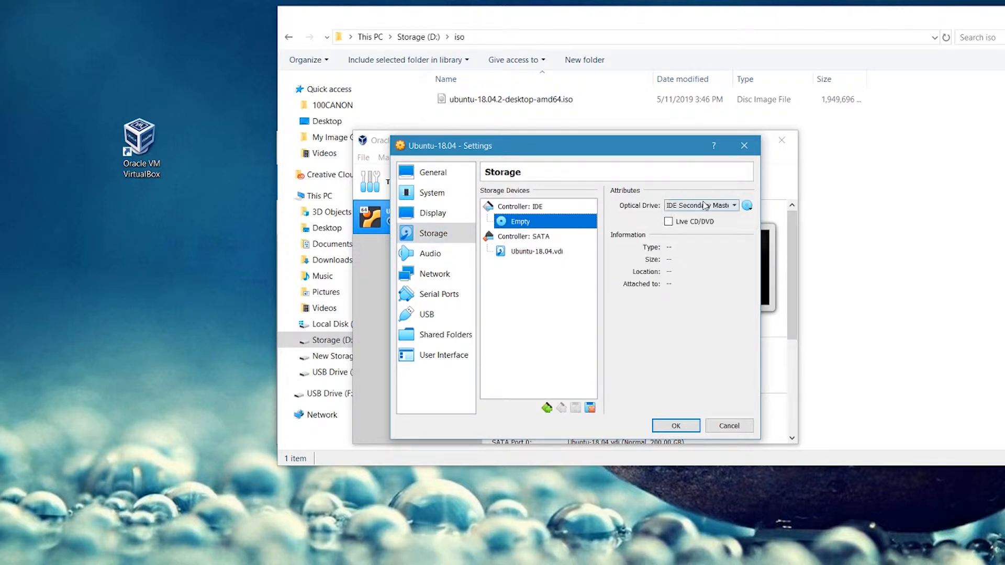
left_click(748, 207)
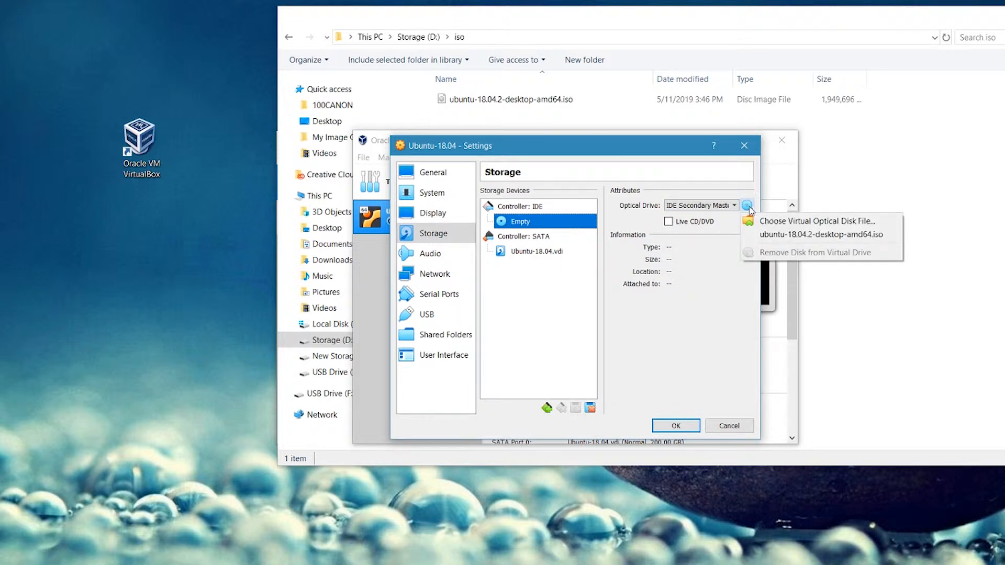
left_click(820, 234)
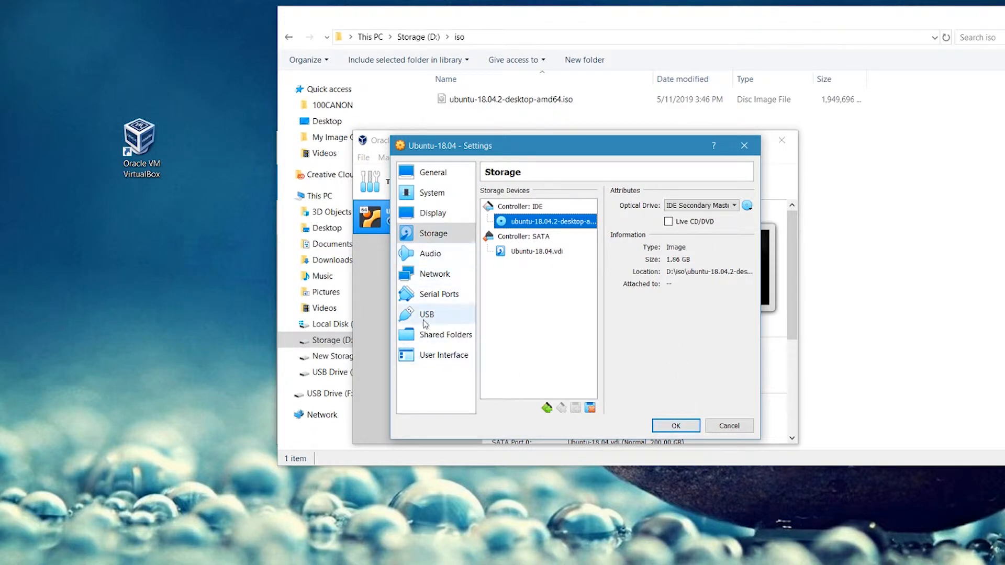
left_click(673, 425)
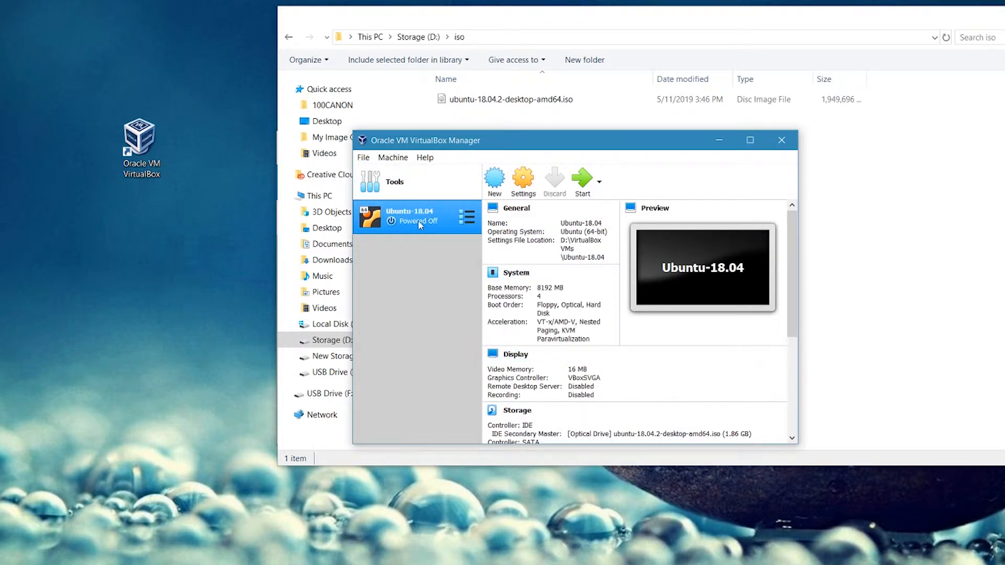
Step: Start the Ubuntu-18.04 machine in a maximized window and launch the Ubuntu installation in English
left_click(581, 181)
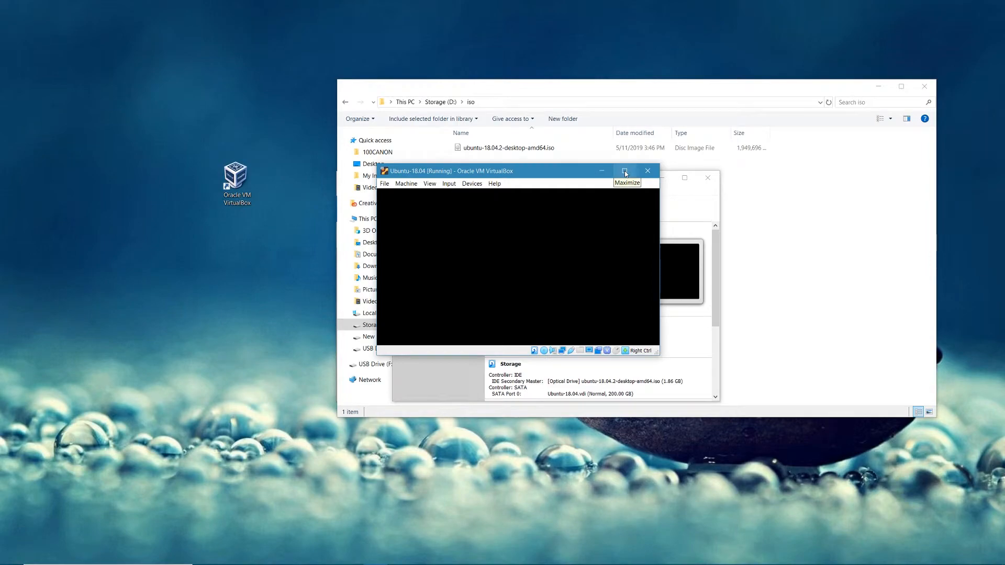
left_click(623, 171)
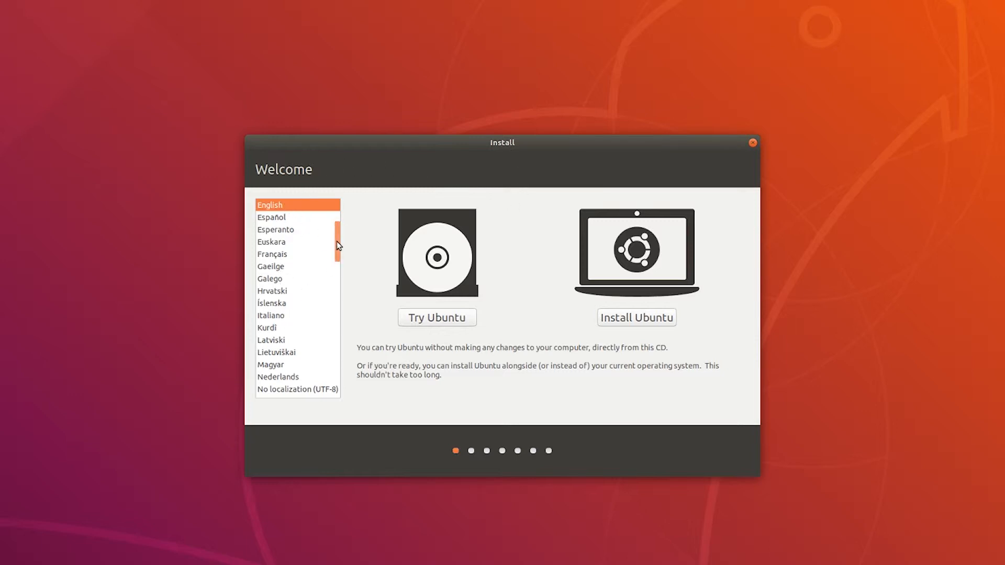
scroll(337, 241, "up", 1)
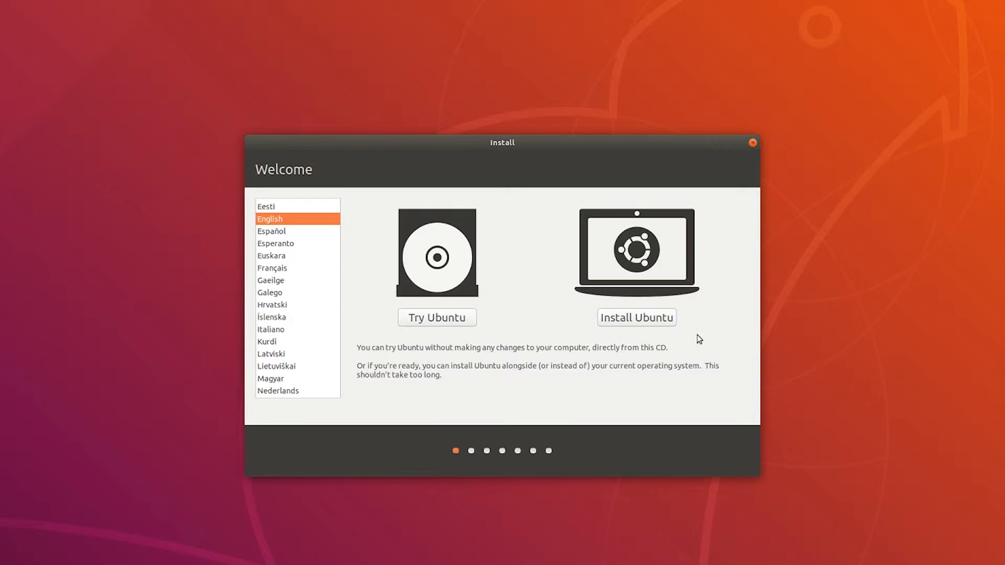
left_click(640, 318)
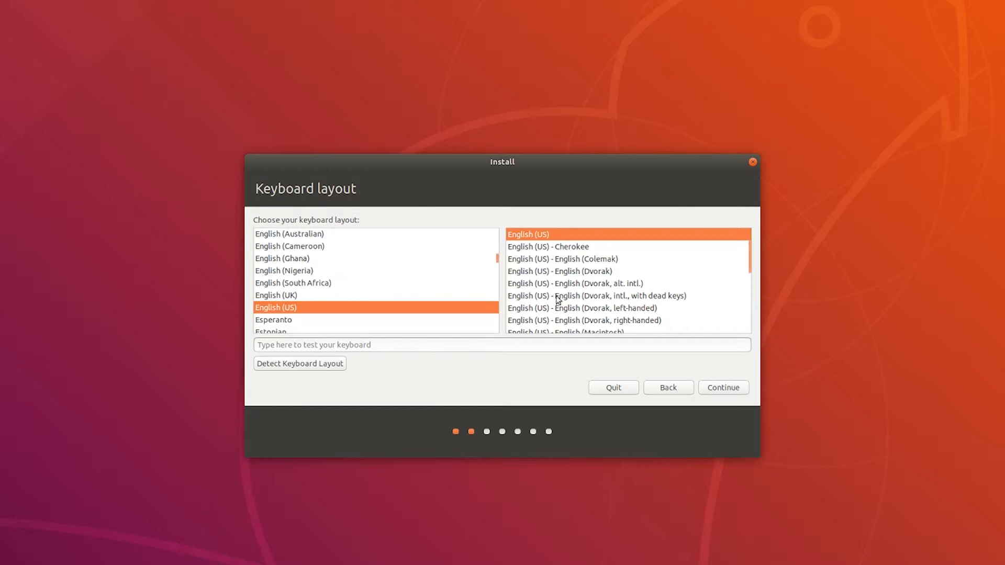
Step: Accept the English (US) keyboard layout and choose a normal installation with third-party graphics, Wi-Fi and media software
left_click(733, 387)
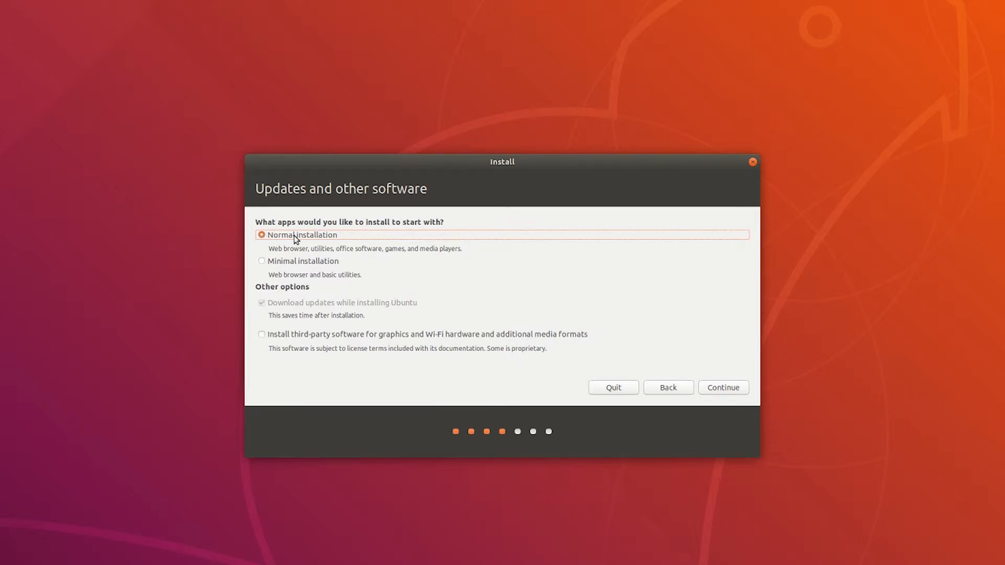
left_click(261, 336)
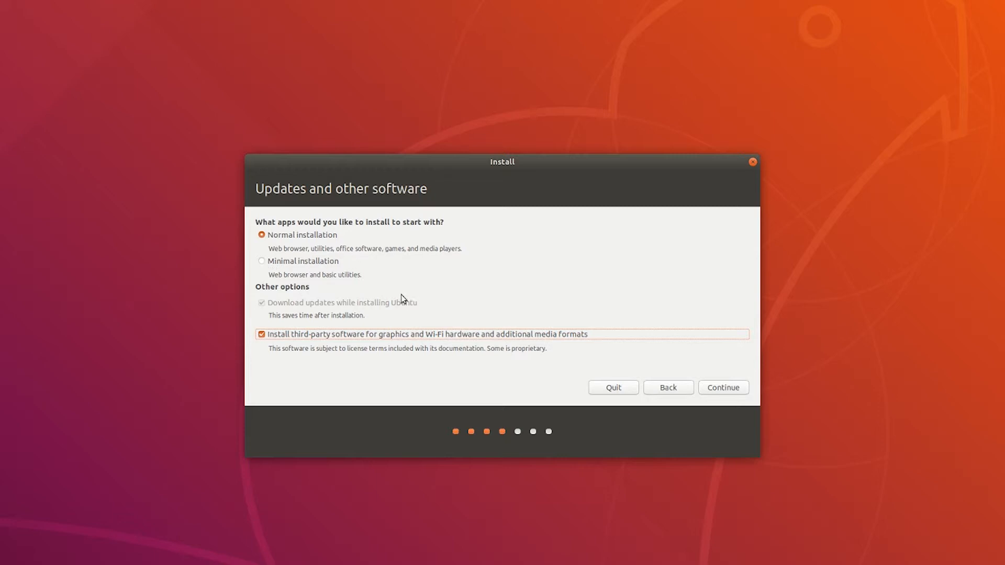
left_click(725, 388)
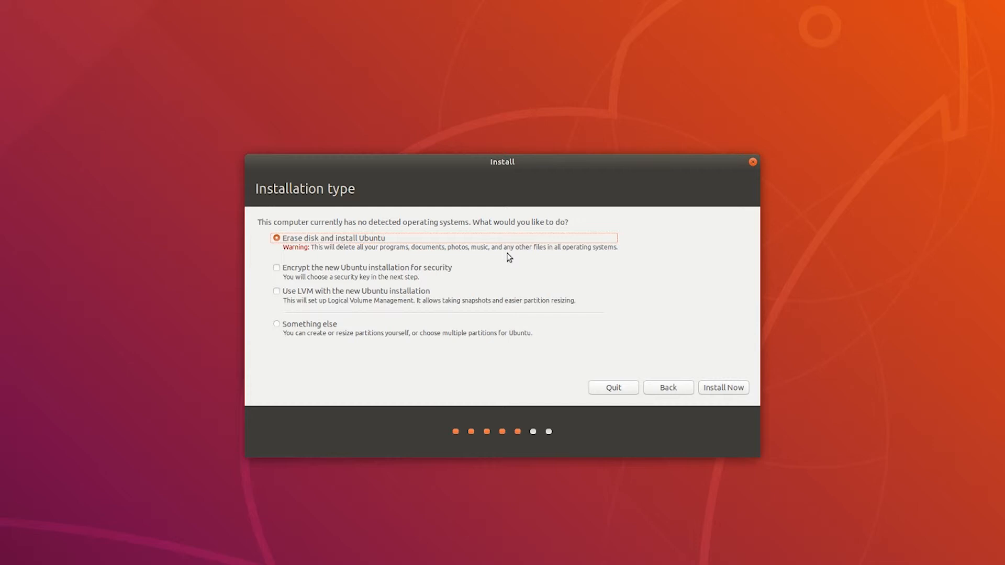
Step: Start installing with the erase-disk option, approving the disk changes, and set the location to Los Angeles
left_click(726, 390)
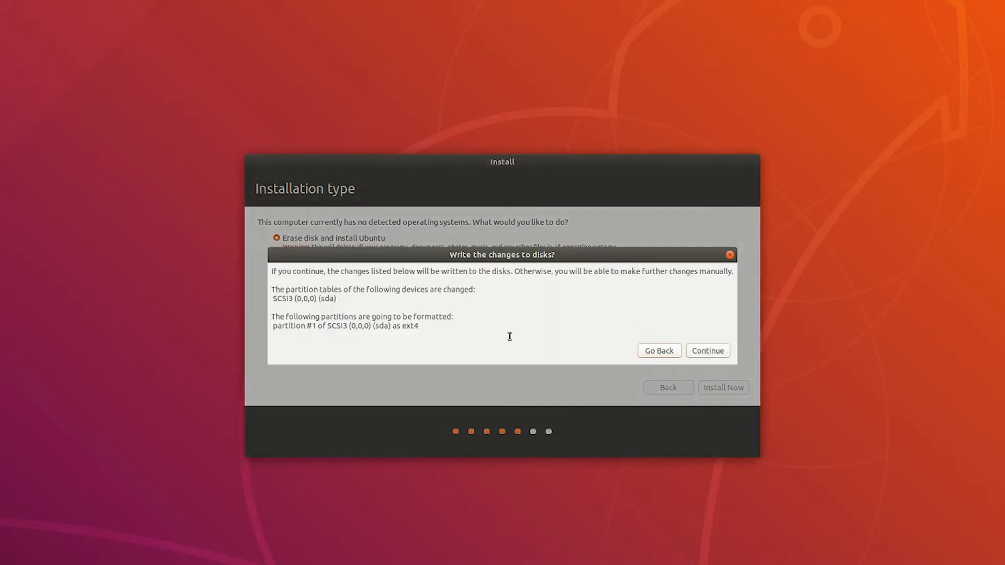
left_click(709, 352)
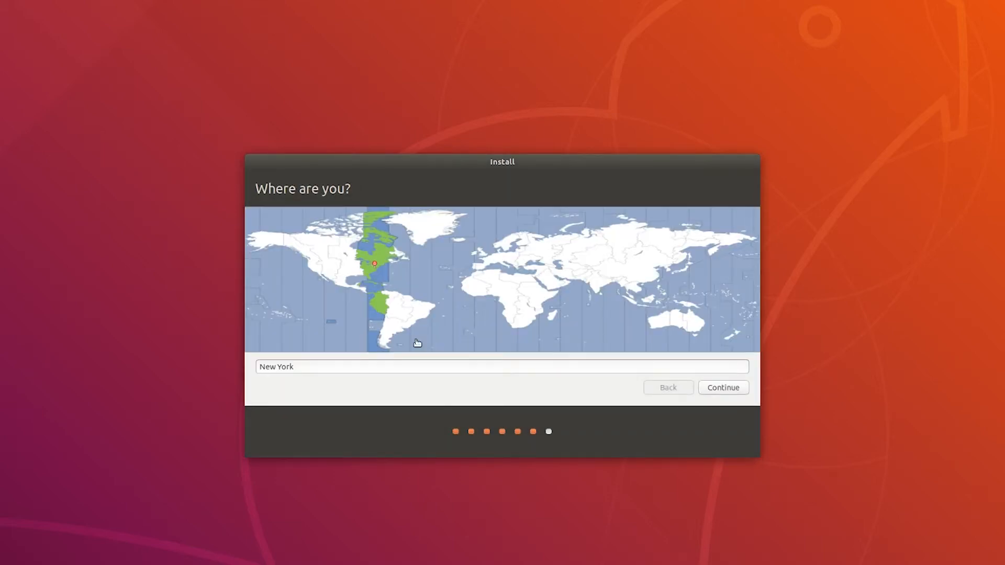
left_click(317, 268)
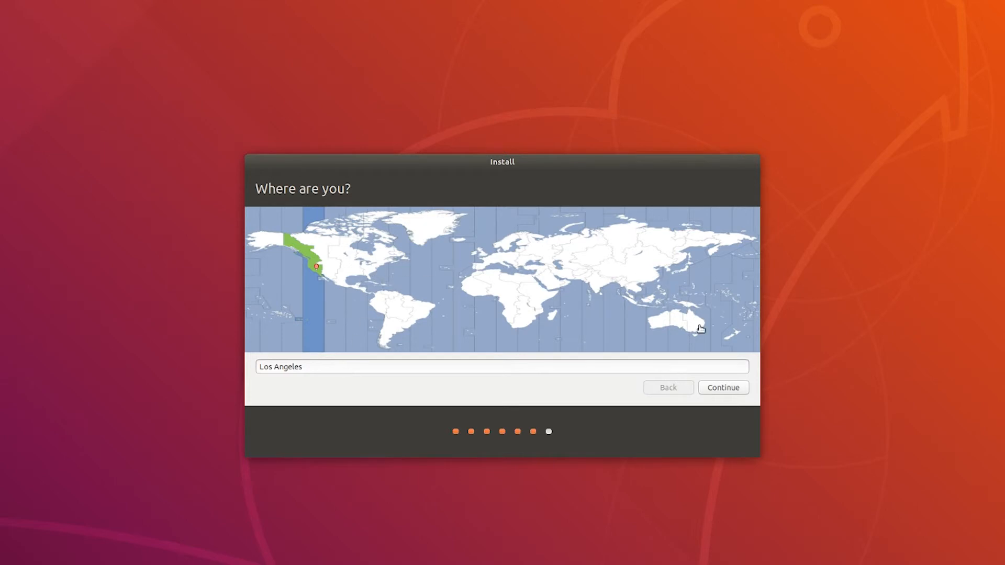
left_click(724, 389)
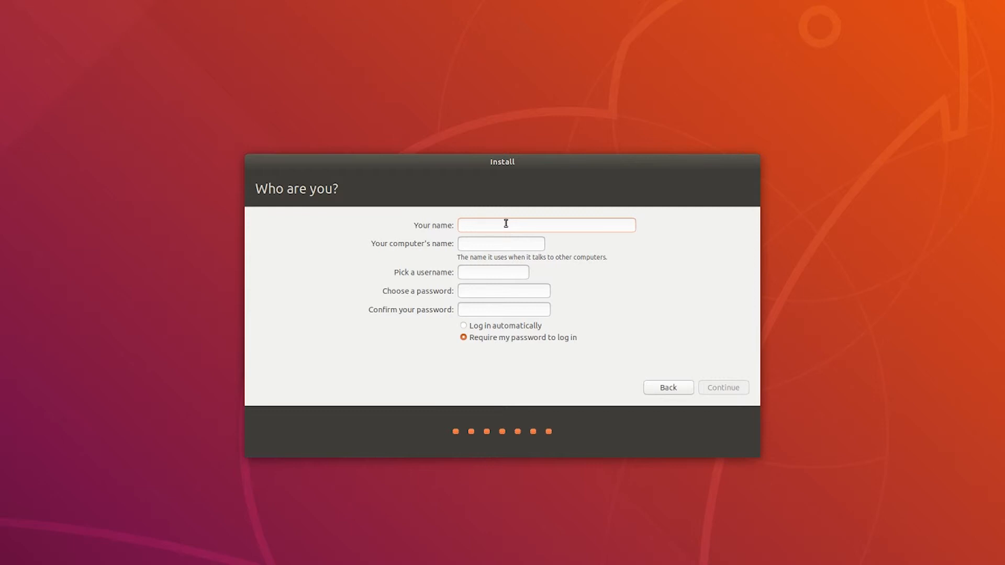
Step: Enter the account owner's name and remove the "-VirtualBox" suffix from the computer's name
type("Codi")
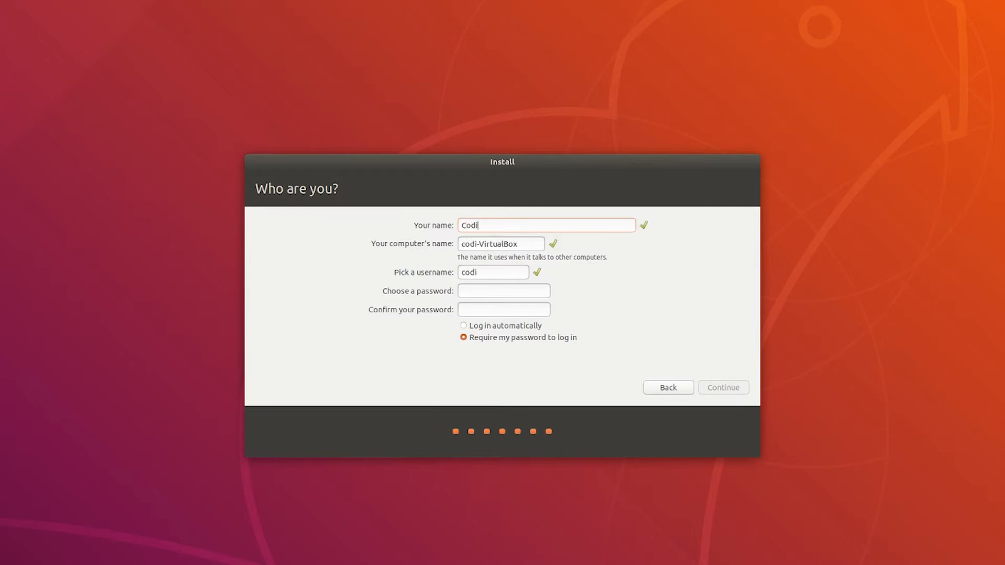
type("ngMaster")
key("Tab")
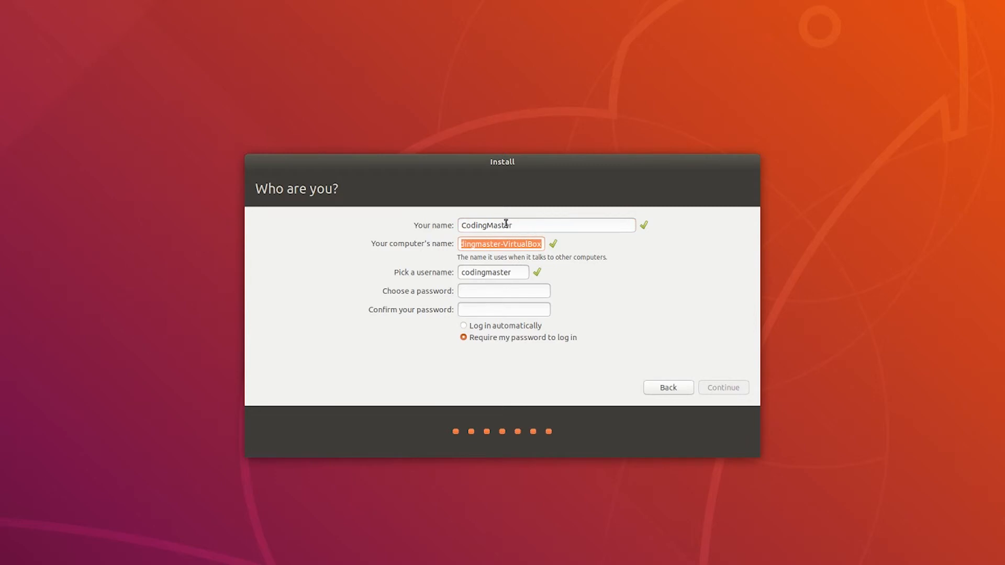
left_click(505, 245)
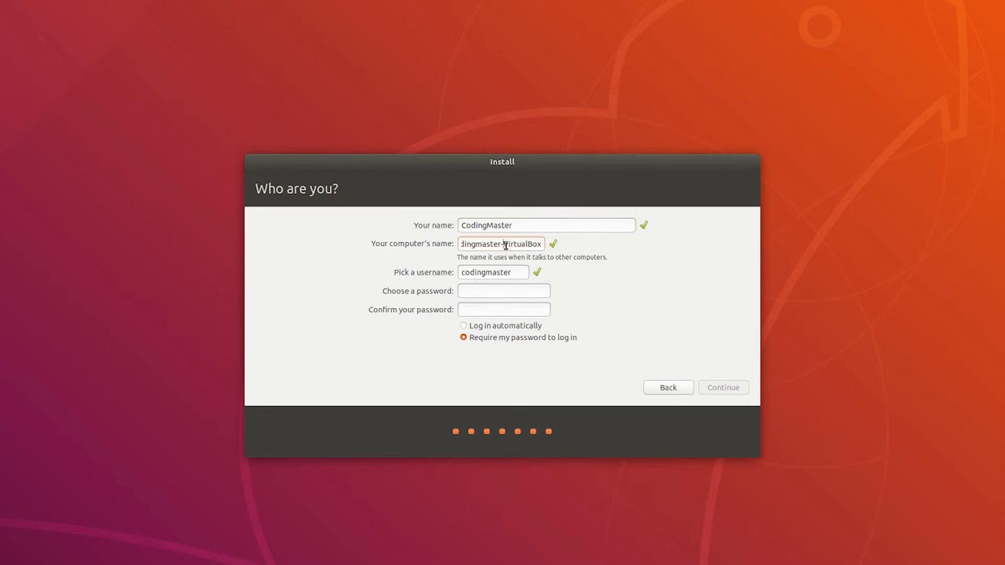
left_click_drag(506, 244, 544, 249)
key("BackSpace")
Step: Enter and confirm the account password, keep it required at login, and continue the installation
type("*******")
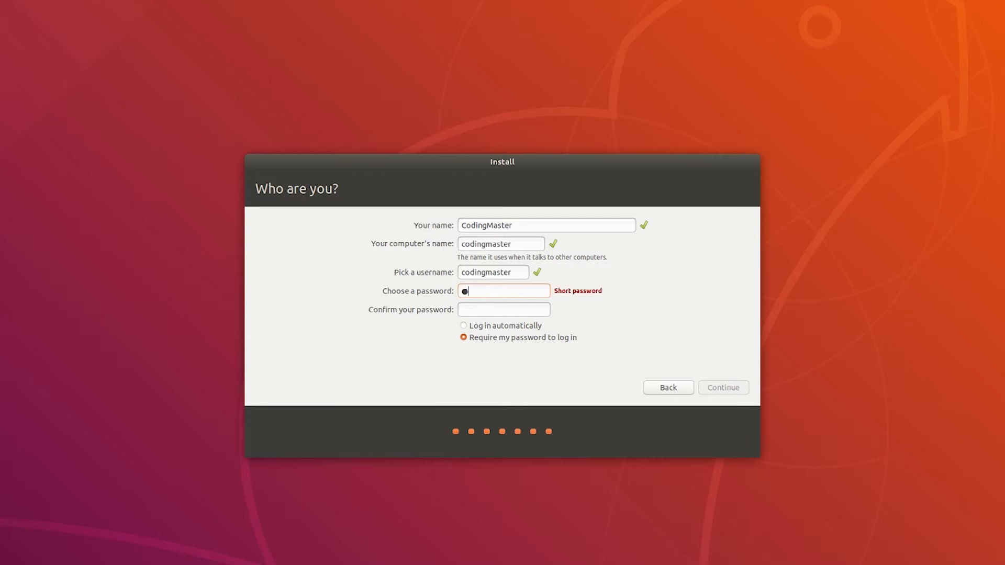
type("***")
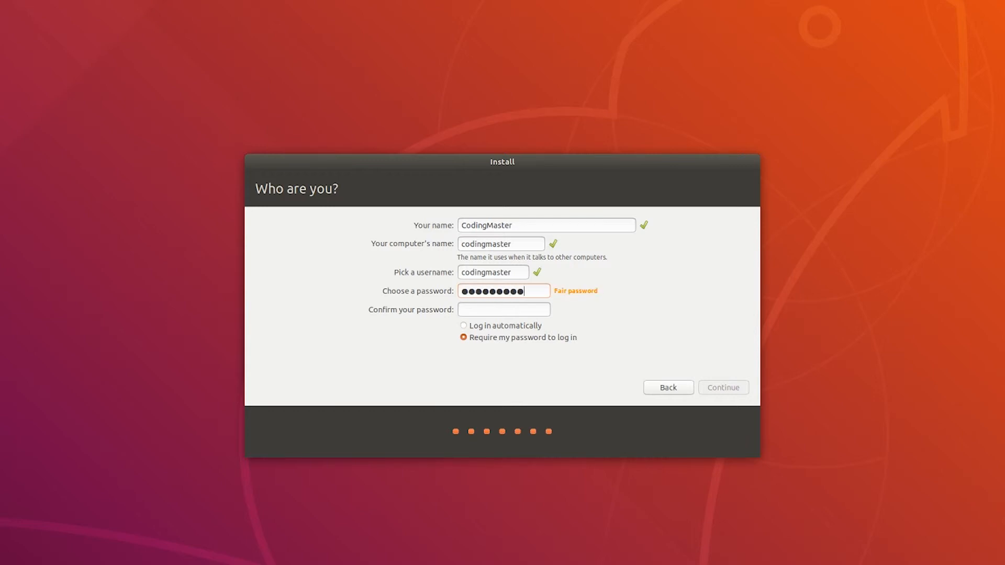
key("Tab")
type("●●●●●●●●●●●")
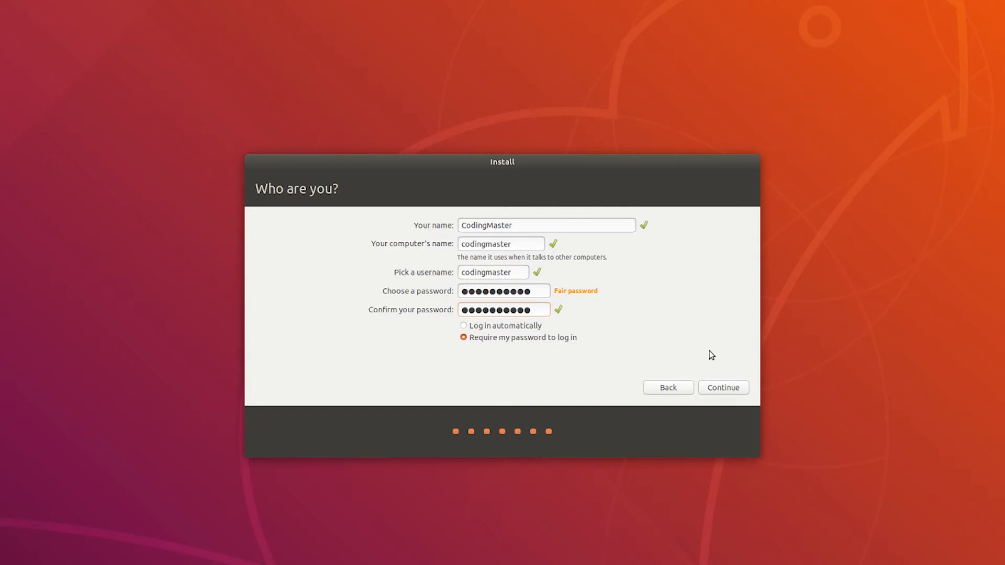
left_click(735, 389)
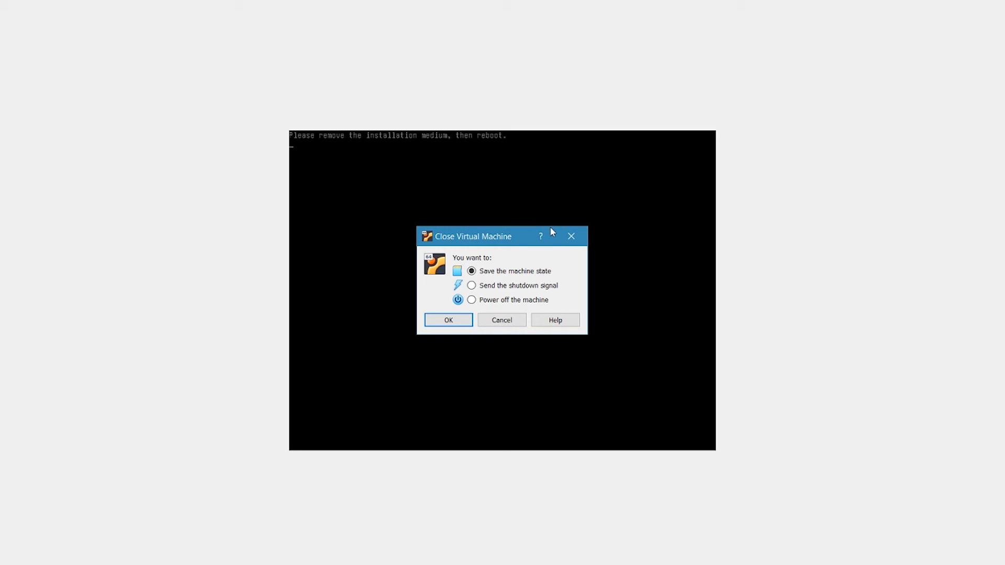
Step: Power off the virtual machine at the remove-medium prompt and start Ubuntu-18.04 again from the VirtualBox Manager
left_click(476, 300)
left_click(447, 320)
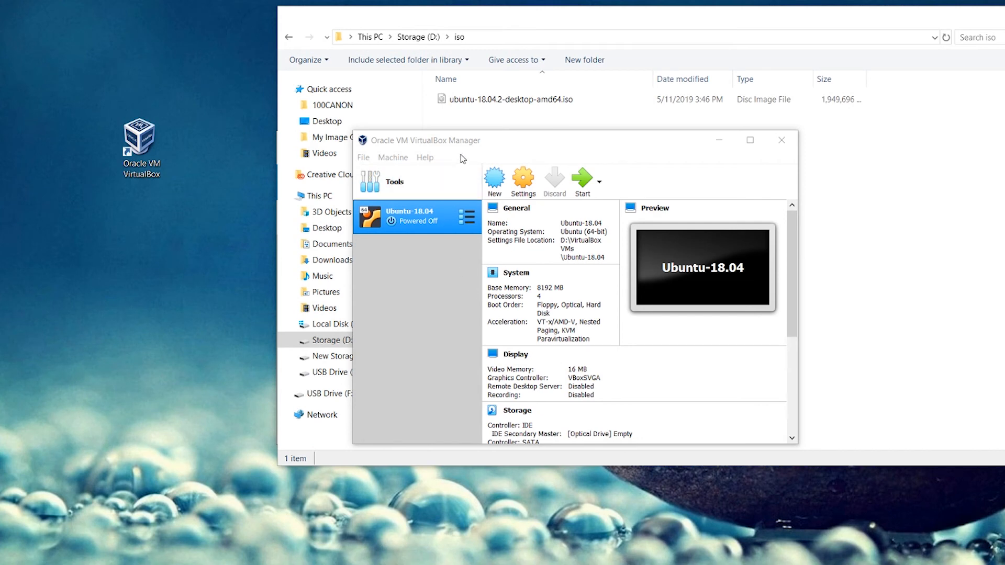
left_click(492, 143)
left_click_drag(529, 142, 506, 109)
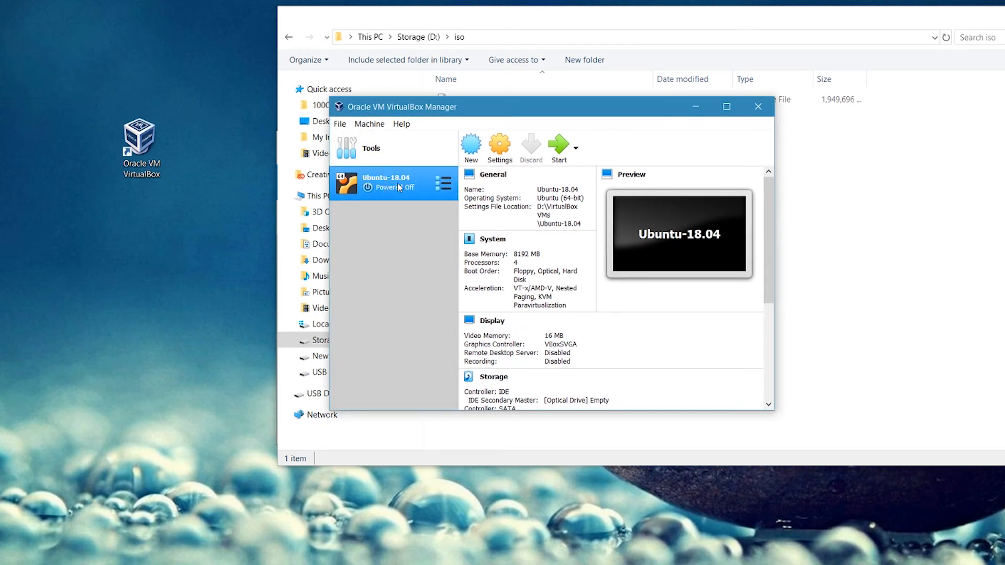
left_click(558, 149)
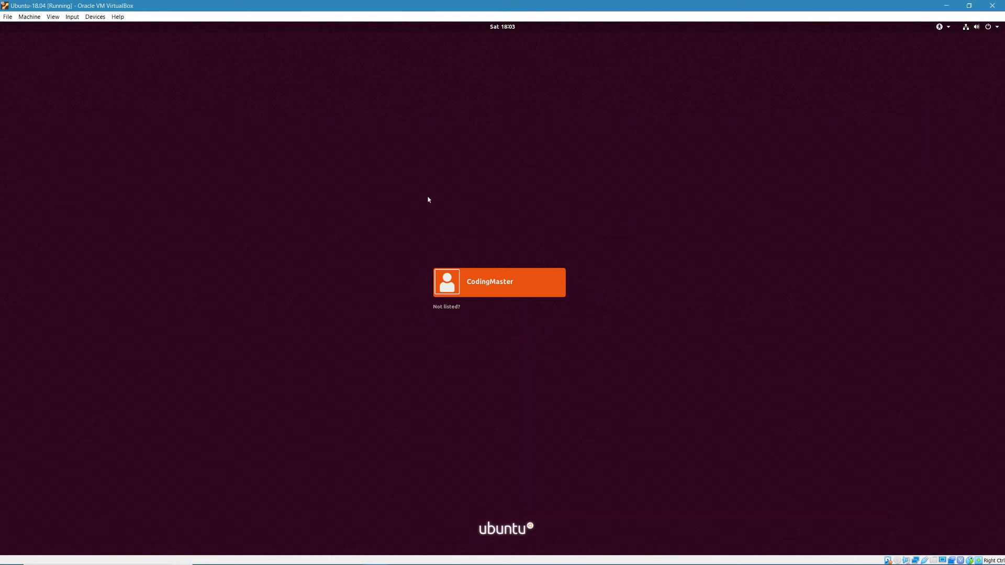
Step: Sign in to the new Ubuntu user account with the account password
left_click(485, 285)
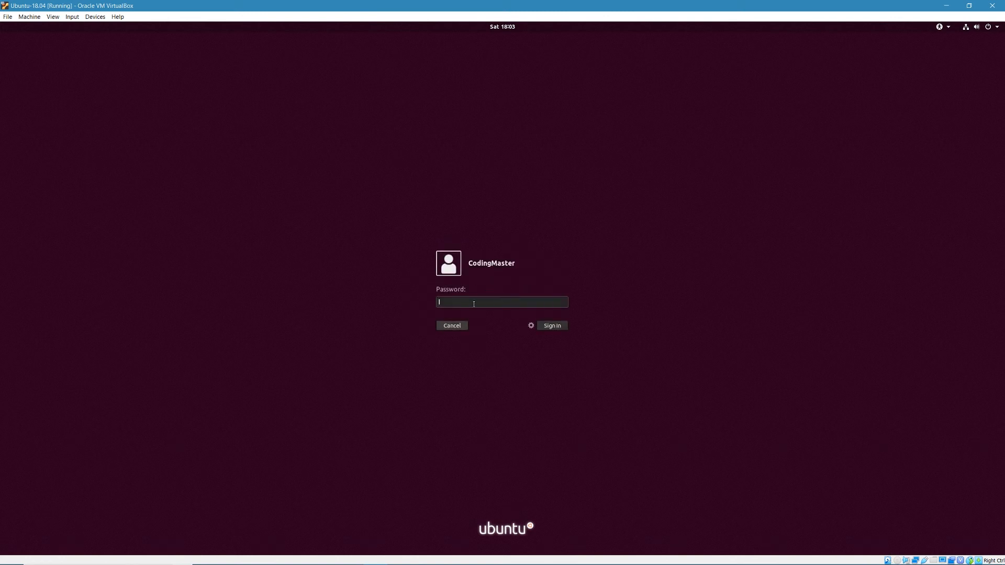
type("●●●●●●●●●●●")
key("Return")
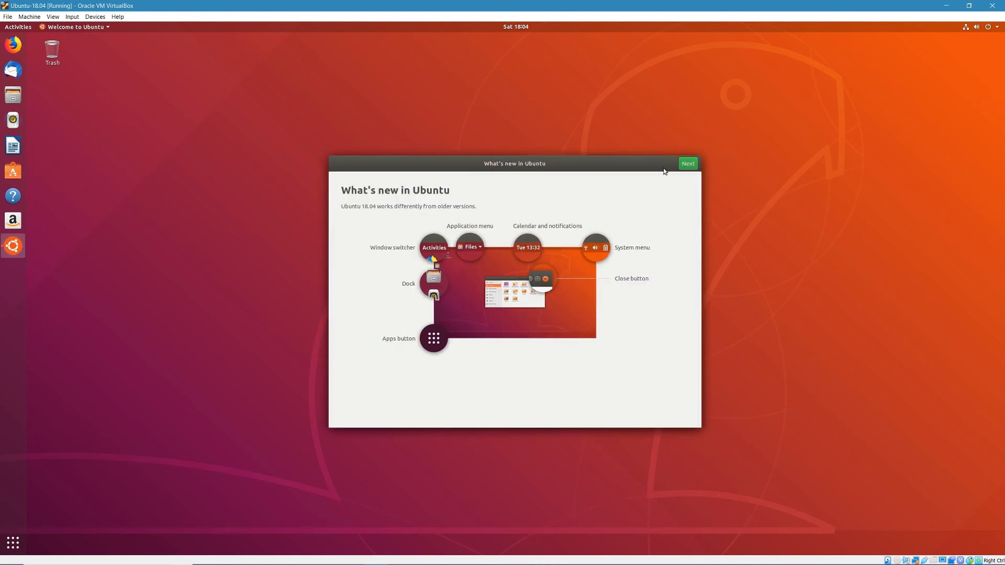
Step: Complete the Ubuntu welcome wizard with the option not to send system info
left_click(689, 164)
left_click(689, 163)
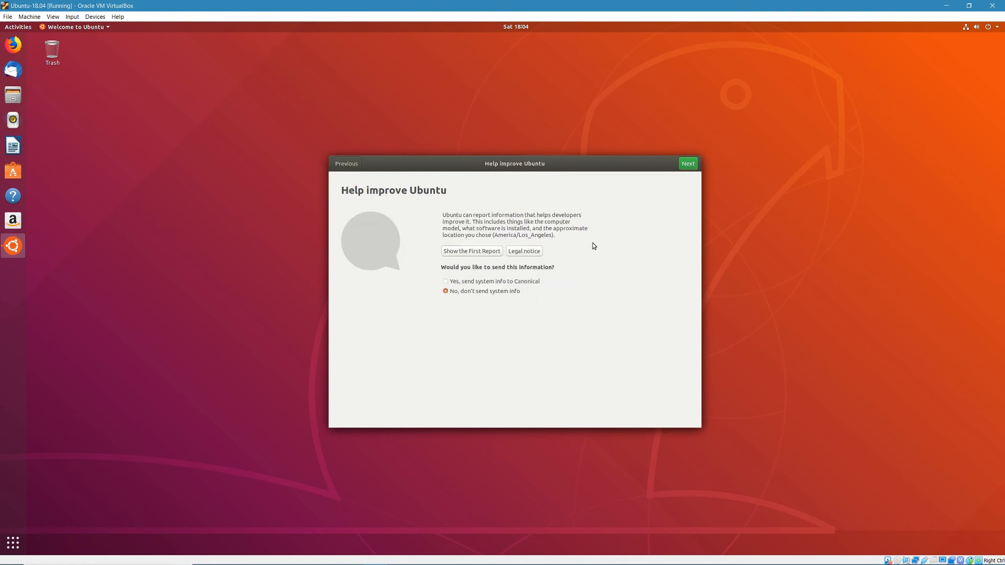
left_click(688, 164)
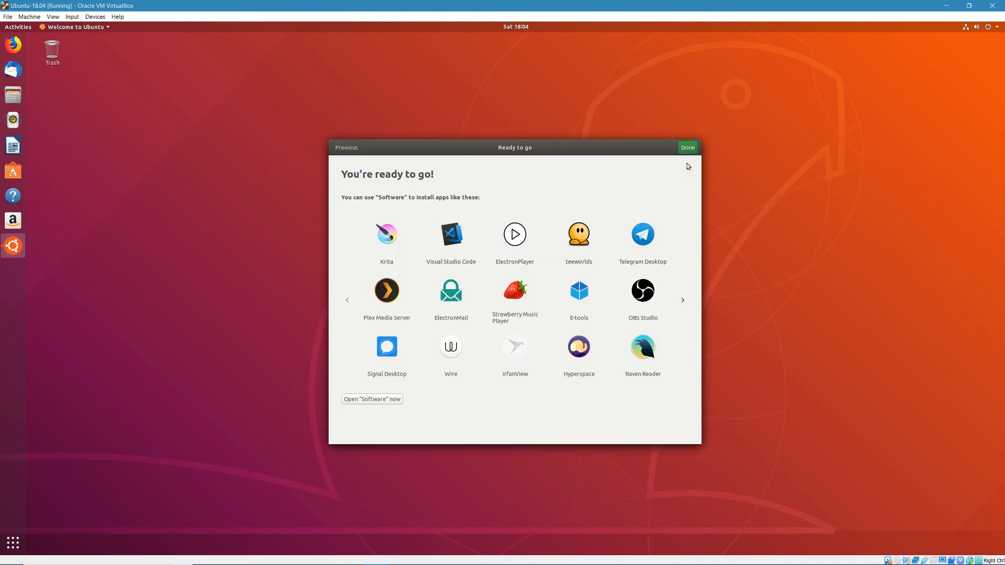
left_click(686, 148)
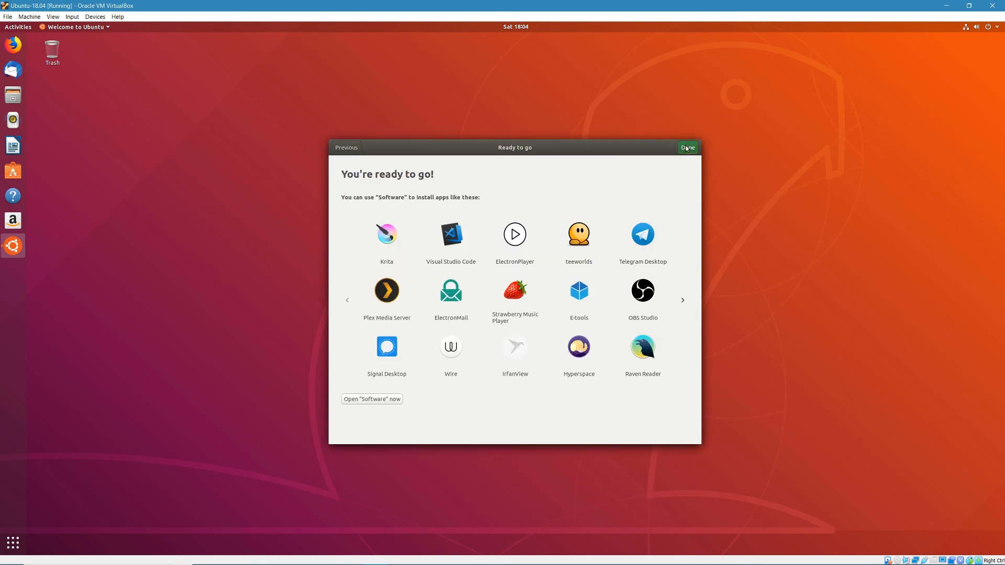